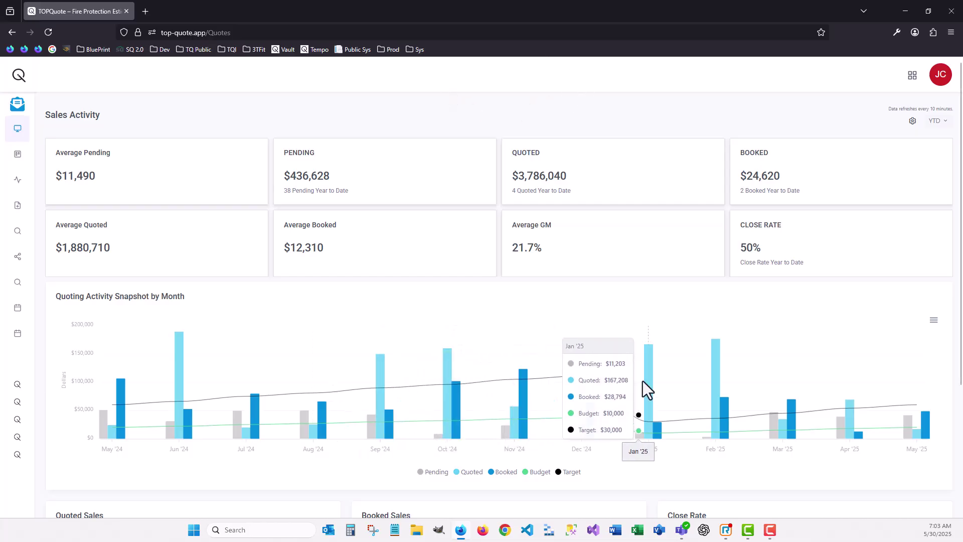
# - Look over the list of available apps and open the New Alarm Install quote for A-1 Fire
pyautogui.click(913, 77)
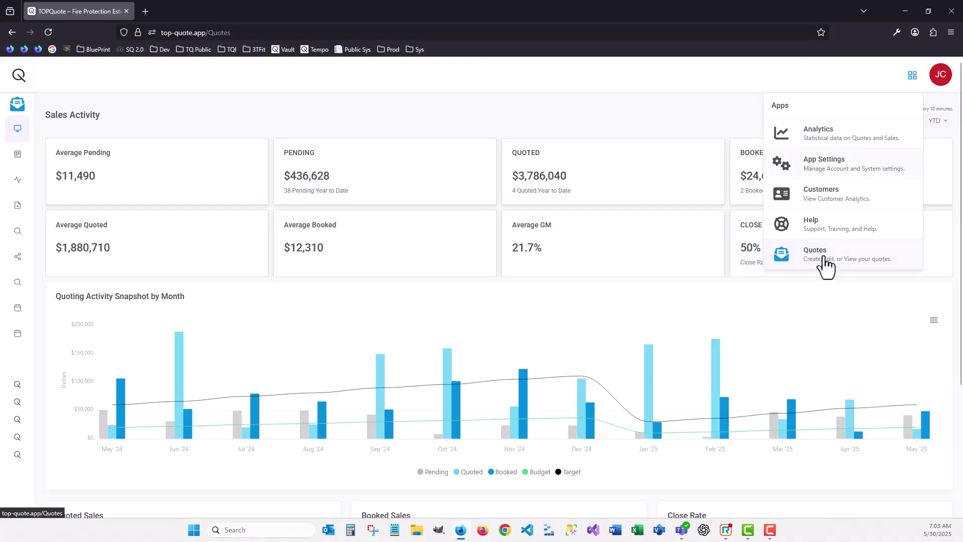
pyautogui.click(251, 126)
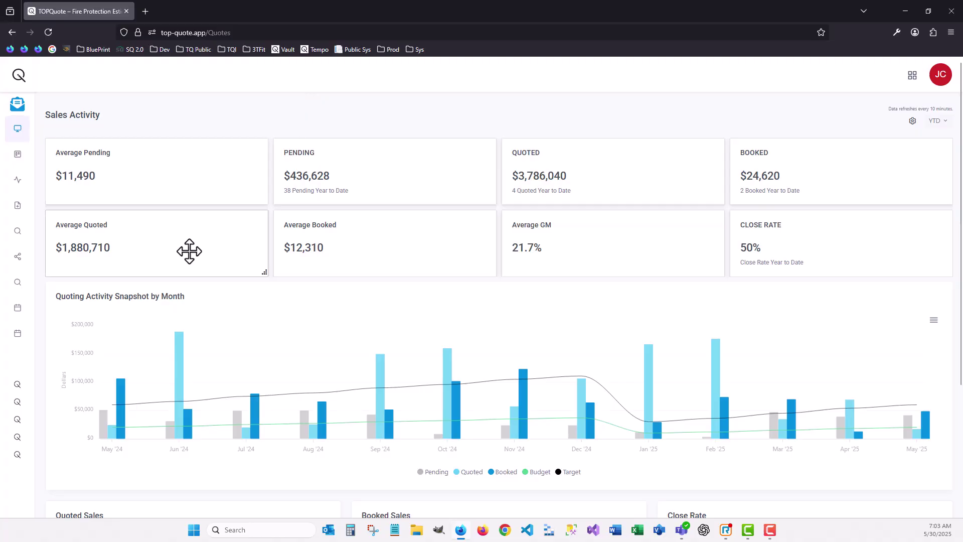
pyautogui.click(23, 389)
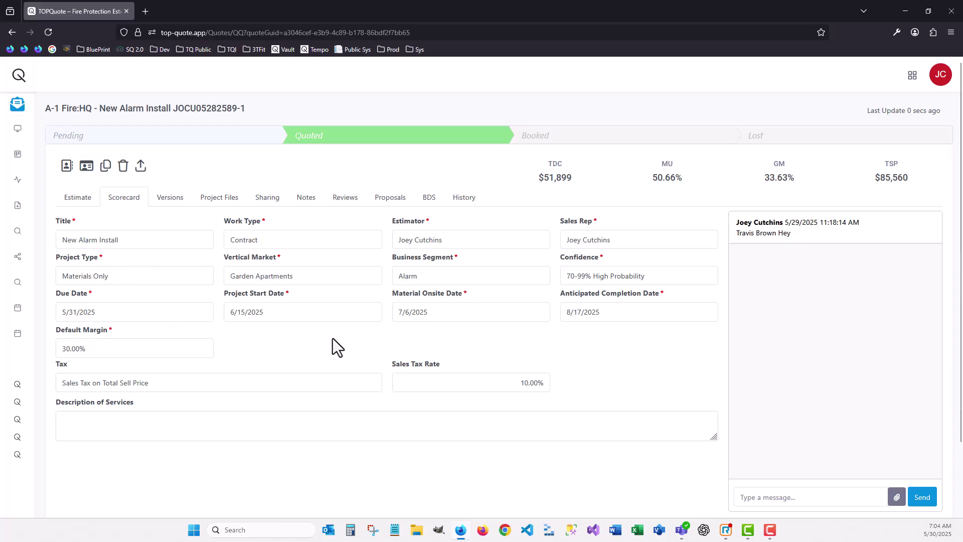
# - Review the quote's versions, project files, sharing entries, notes and requested reviews
pyautogui.click(170, 199)
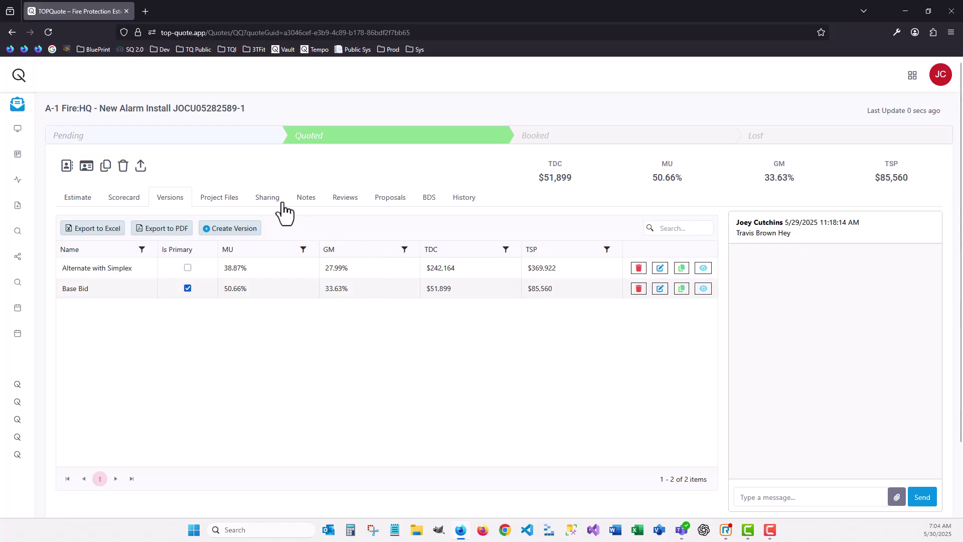
pyautogui.click(215, 201)
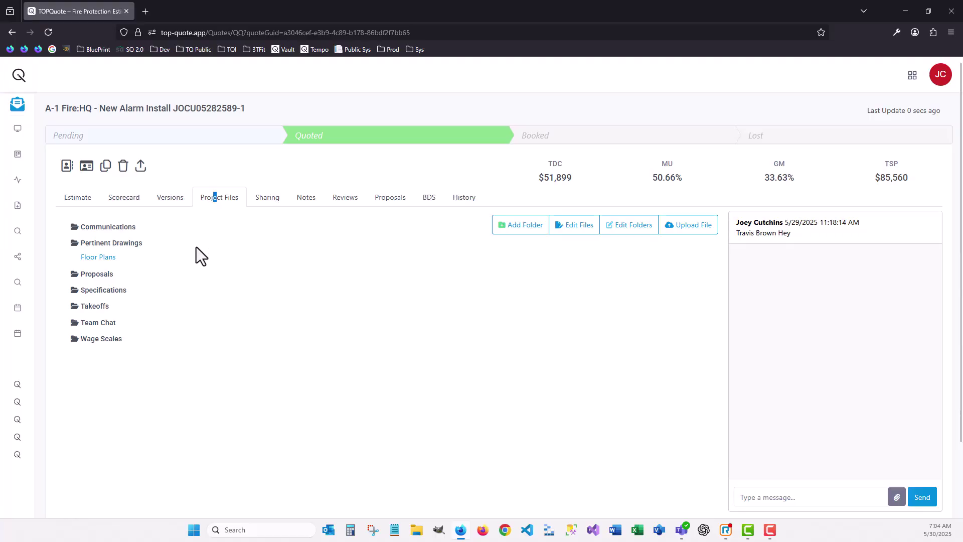
pyautogui.click(253, 267)
pyautogui.click(262, 200)
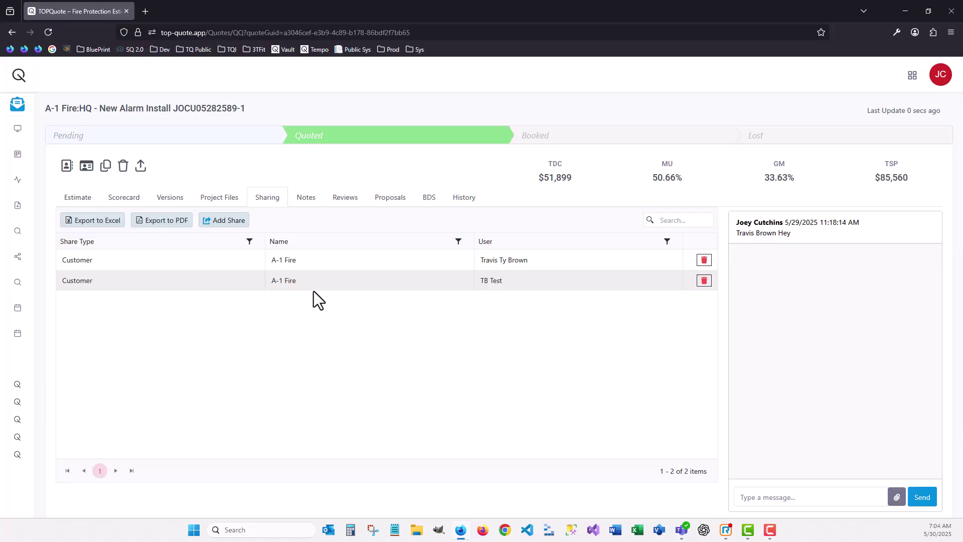
pyautogui.click(310, 200)
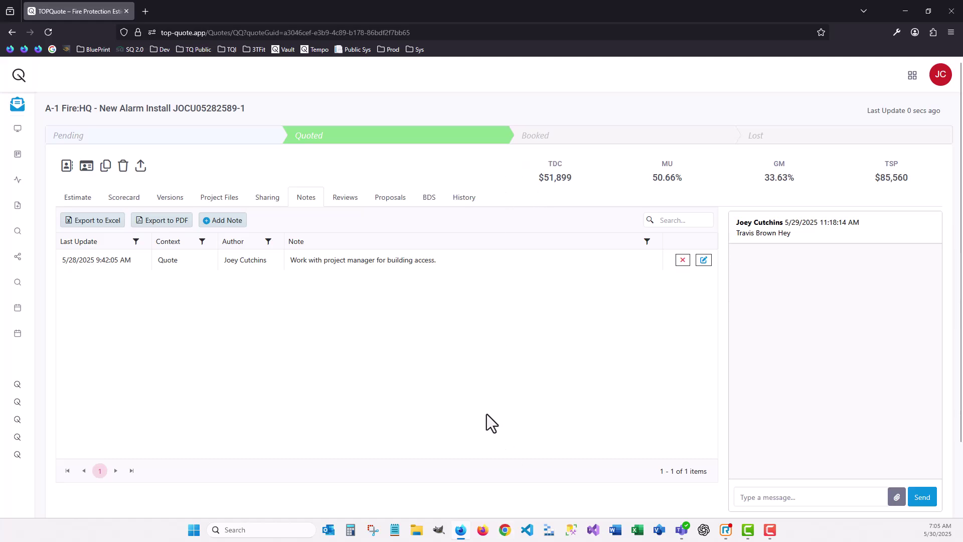
pyautogui.click(348, 199)
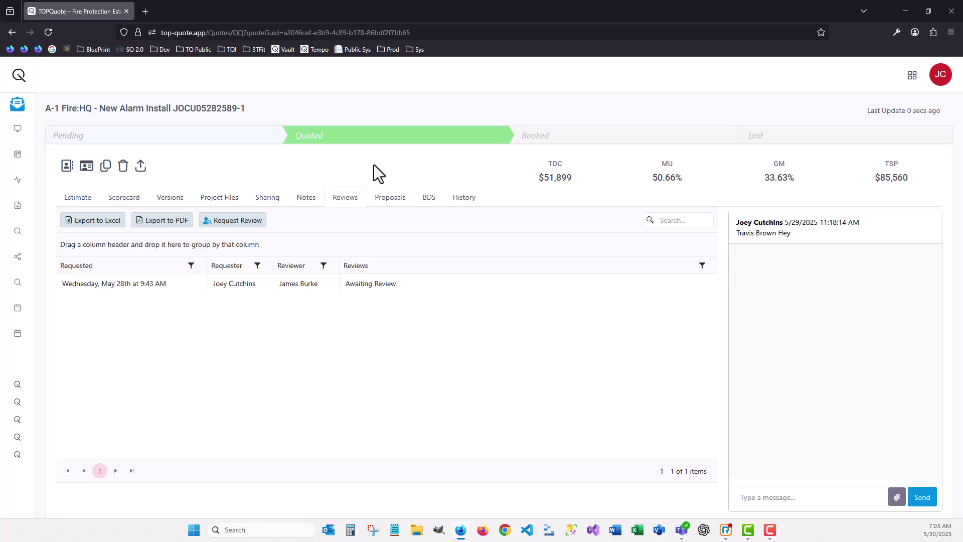
# - Generate a proposal for the quote from the "Fire Alarm with BOM" template
pyautogui.click(392, 200)
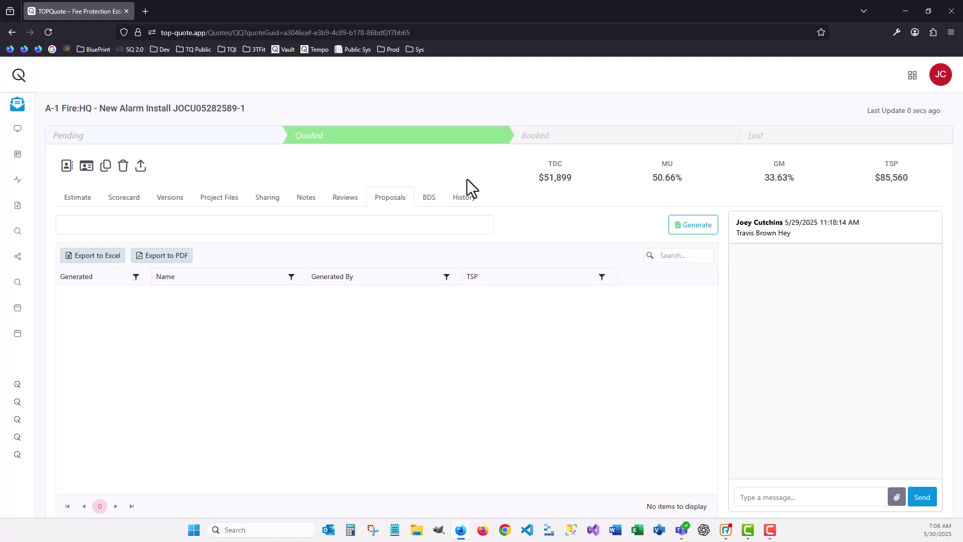
pyautogui.click(195, 225)
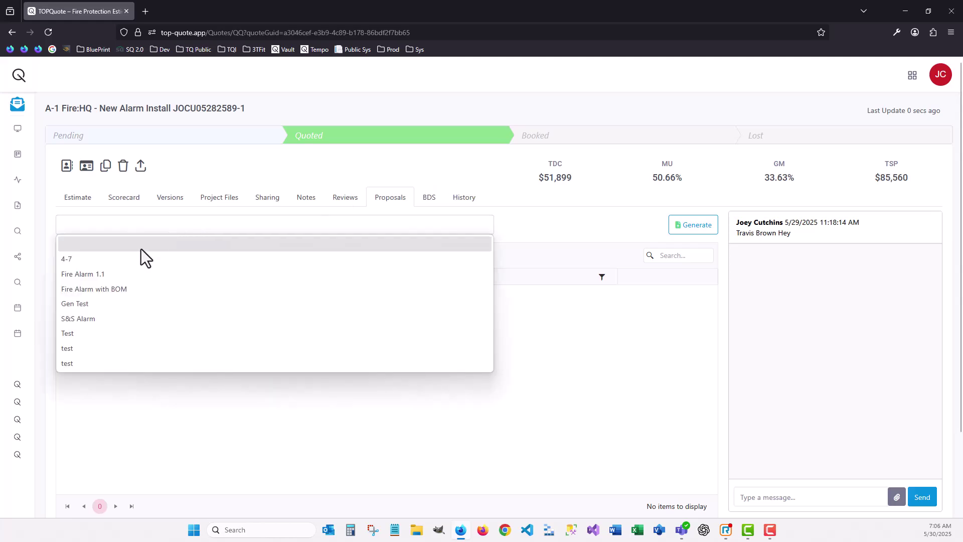
pyautogui.click(107, 289)
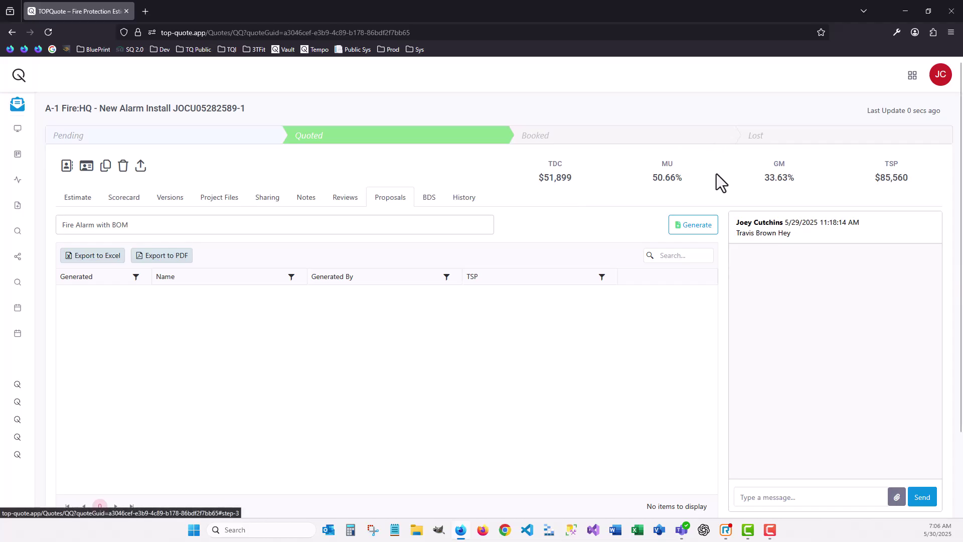
pyautogui.click(680, 228)
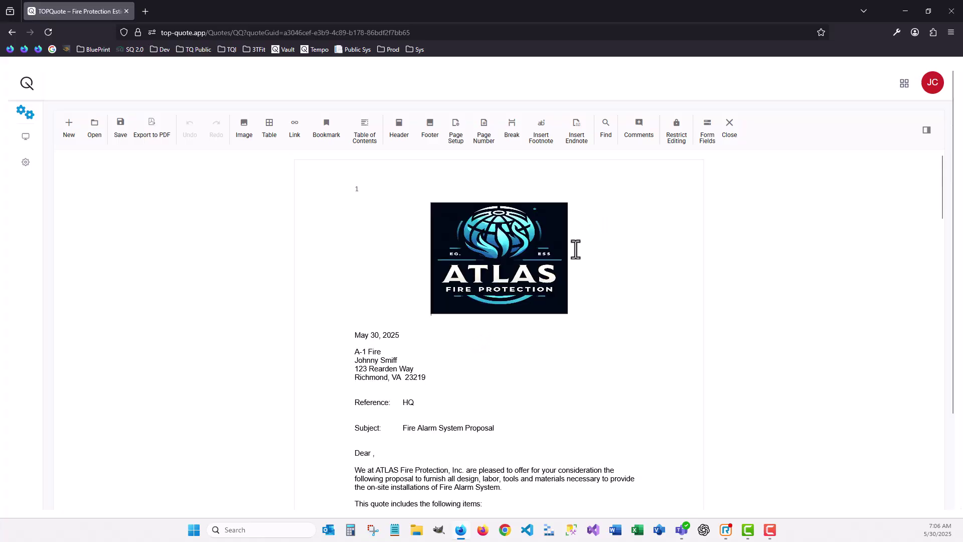
# - Read through the generated proposal and export it to PDF, closing the PDF after viewing it
pyautogui.scroll(-1, 604, 396)
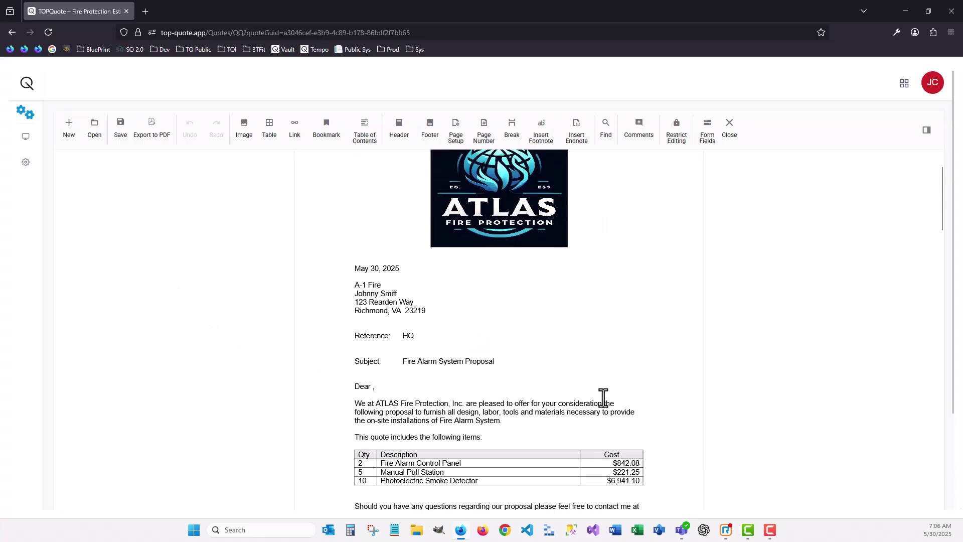
pyautogui.scroll(-1, 604, 396)
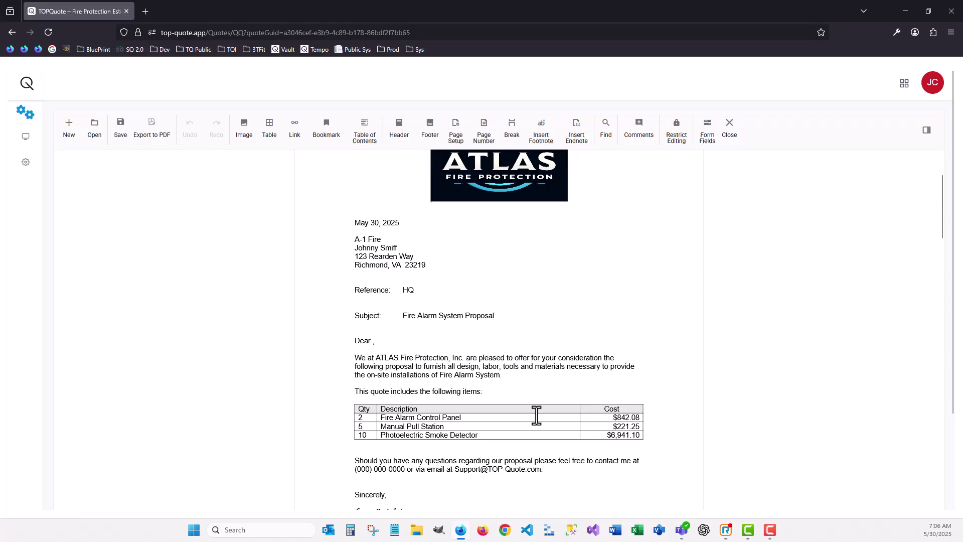
pyautogui.scroll(2, 581, 367)
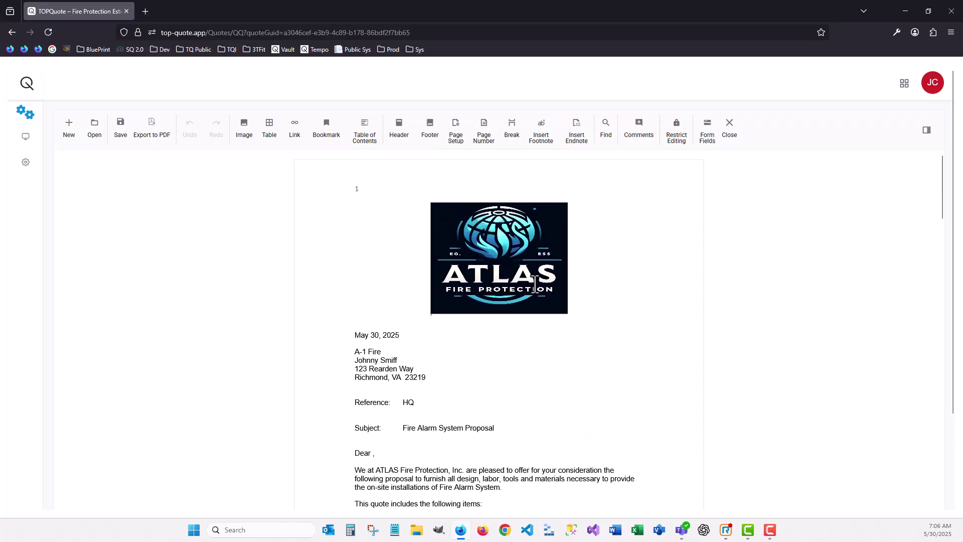
pyautogui.click(148, 133)
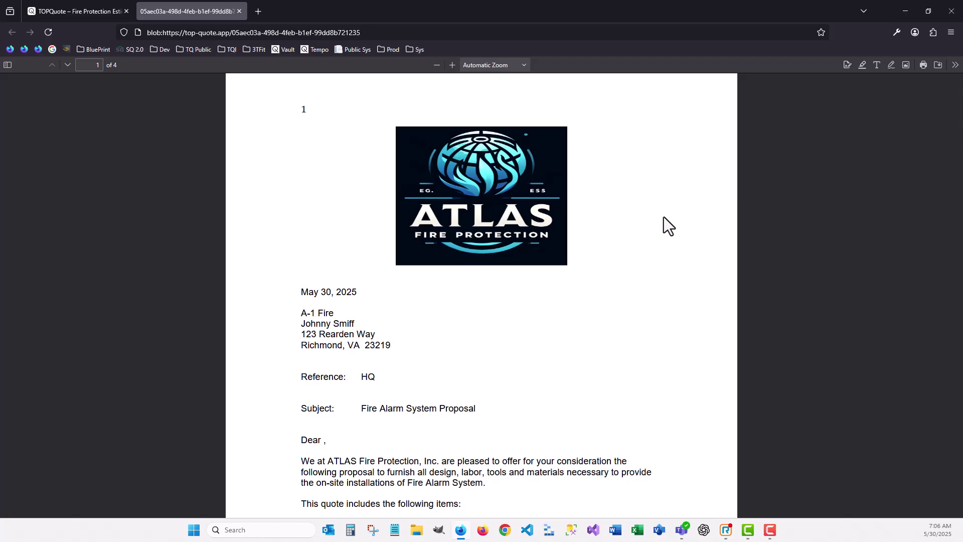
pyautogui.click(237, 13)
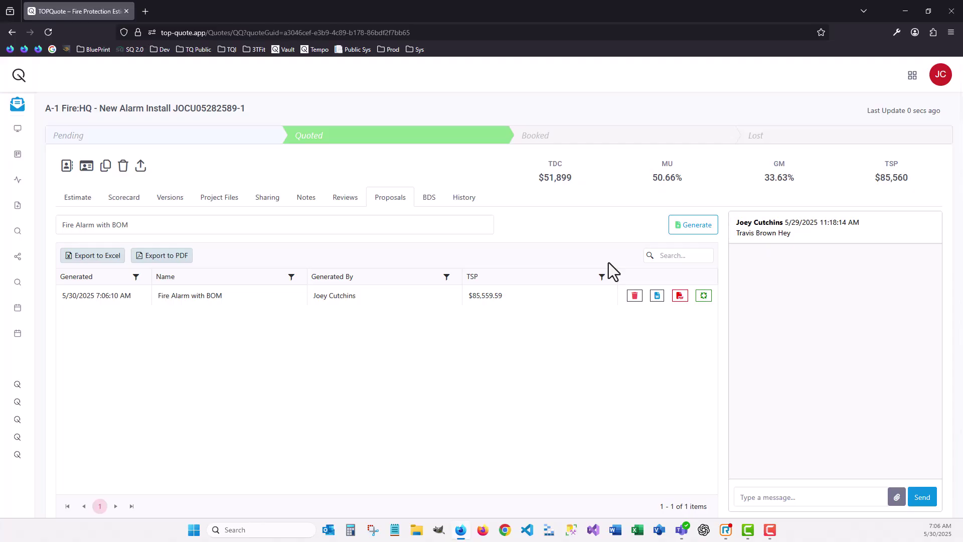
# - Check the quote's BDS proposal uploads and its scorecard details
pyautogui.click(427, 202)
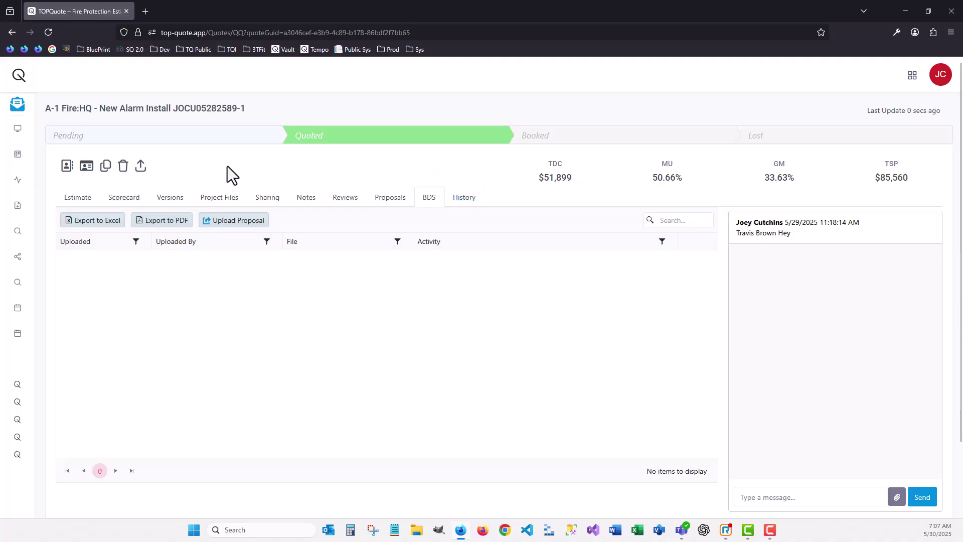
pyautogui.click(114, 206)
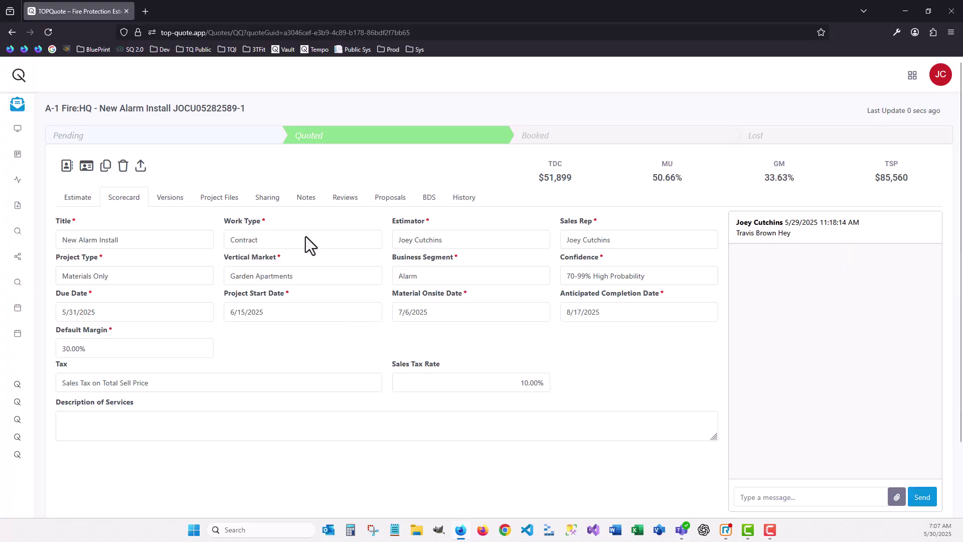
# - Open the quote's Base Bid estimate and view the actions available for rows in its bill of materials
pyautogui.click(68, 200)
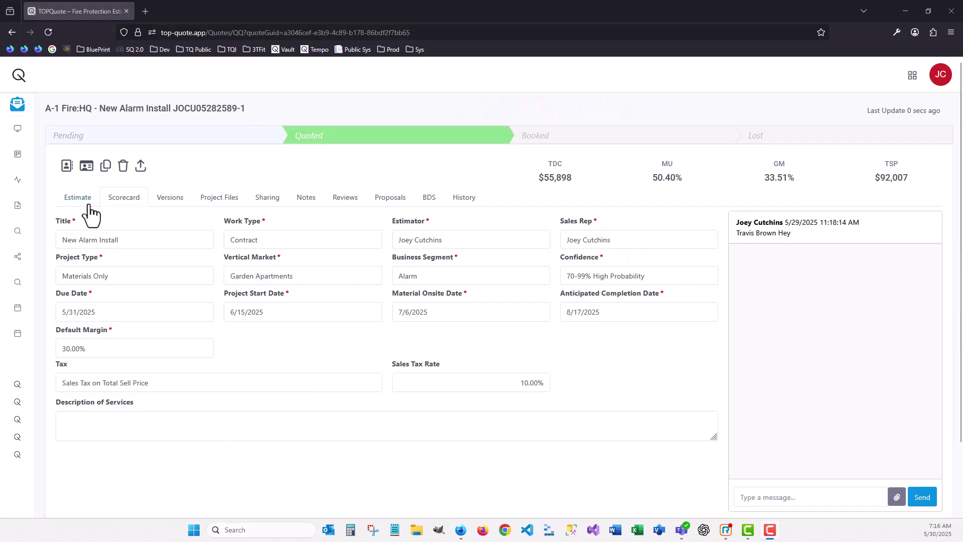
pyautogui.click(80, 205)
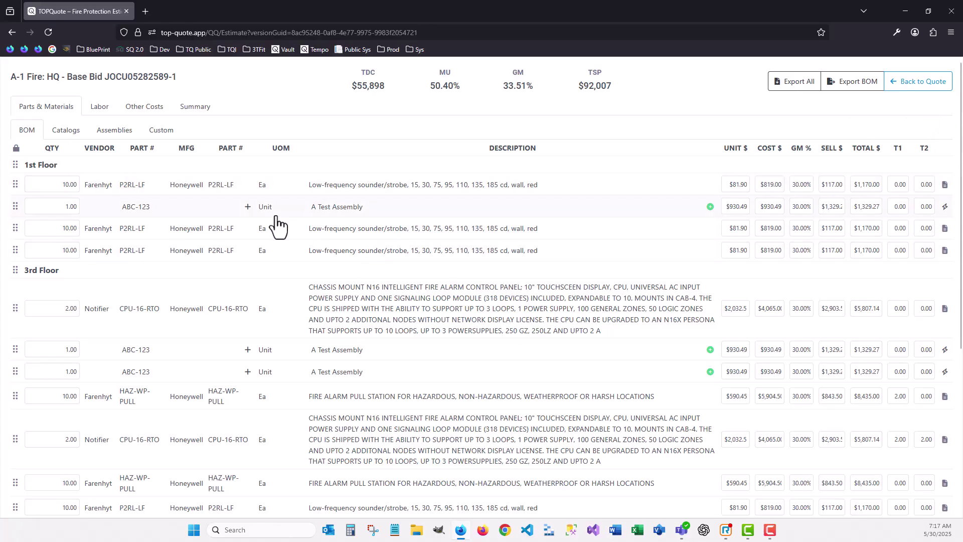
pyautogui.rightClick(118, 171)
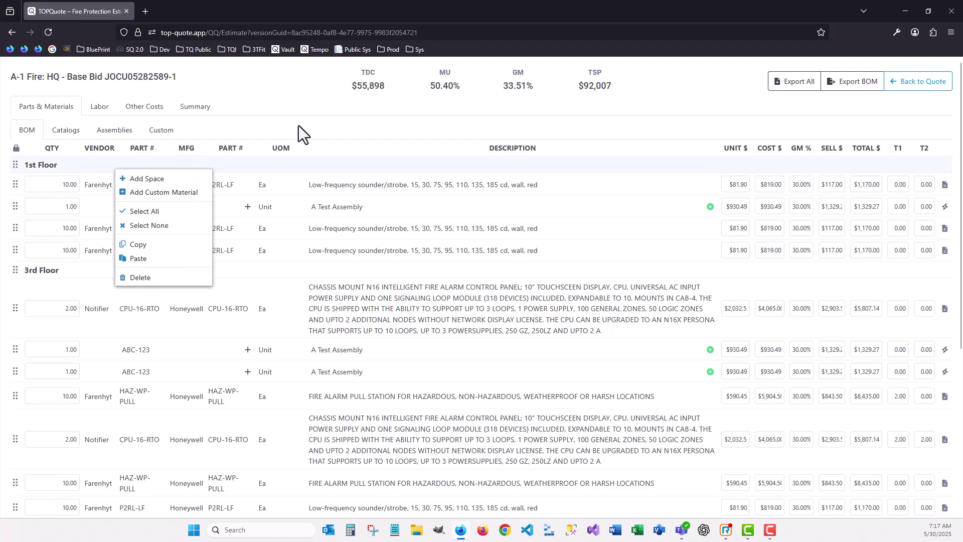
pyautogui.click(342, 210)
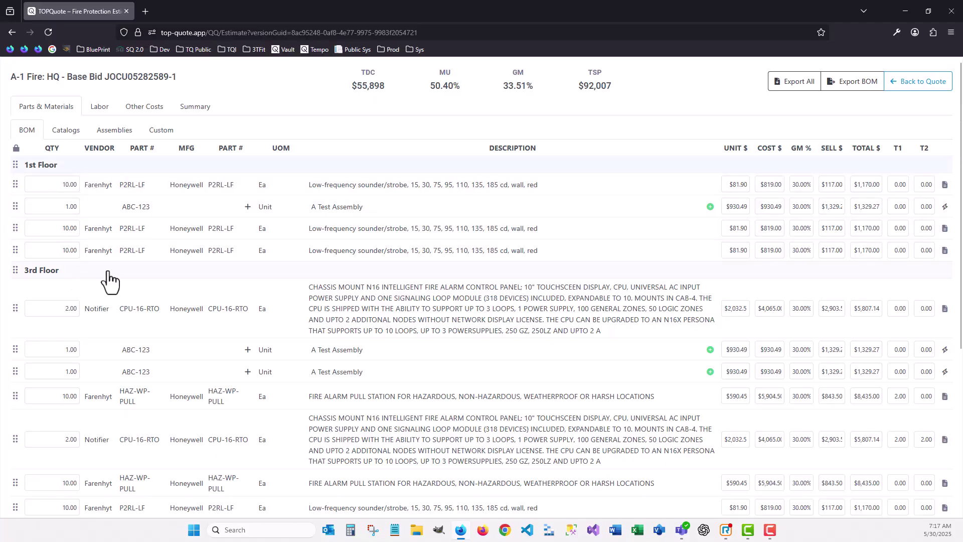
# - List all parts in the Notifier system catalog for the Base Bid estimate
pyautogui.click(69, 134)
pyautogui.click(82, 156)
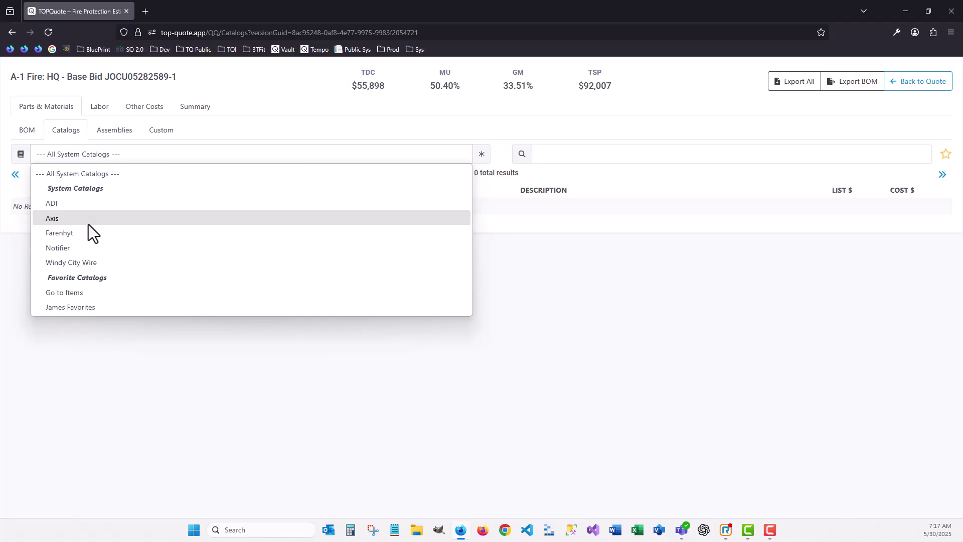
pyautogui.click(78, 248)
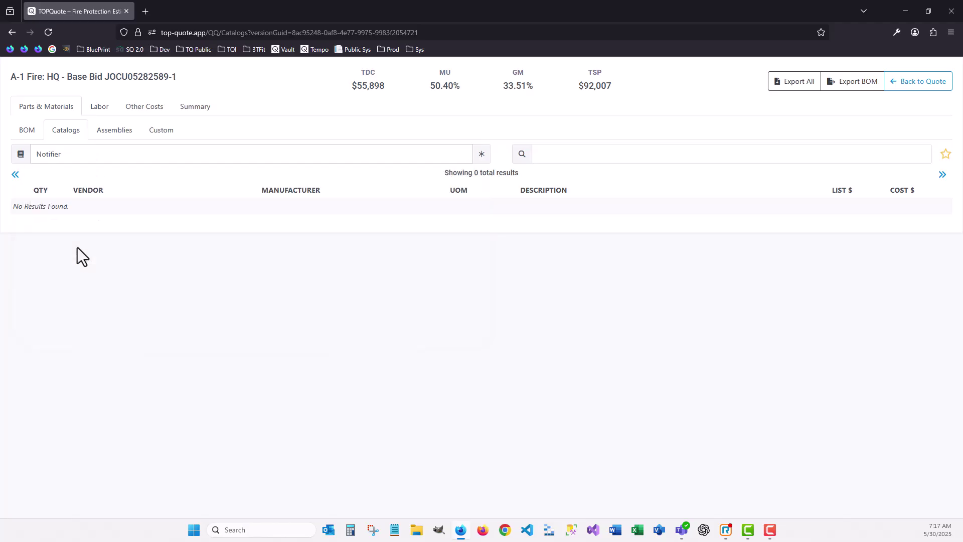
pyautogui.click(482, 155)
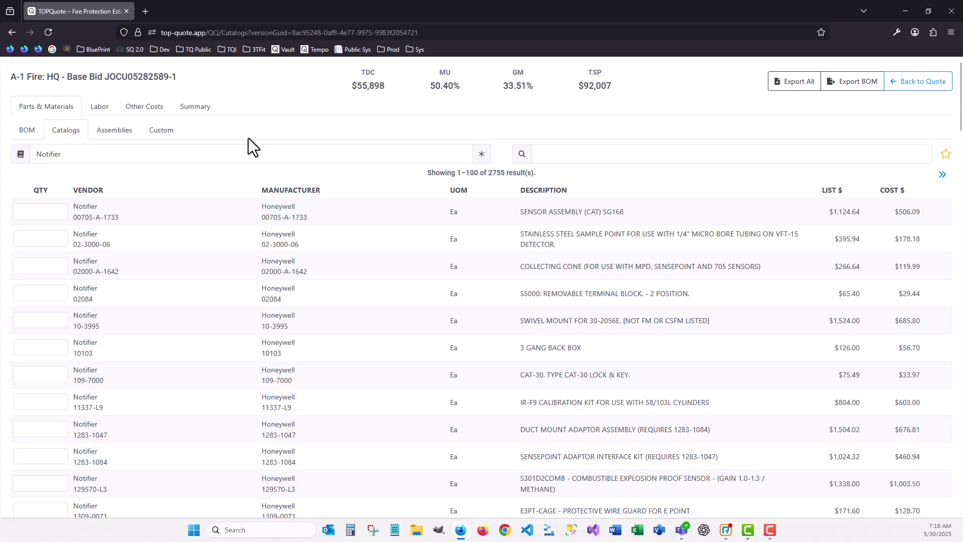
# - View the component parts of the ABC-123 assembly and the list of custom parts
pyautogui.click(119, 133)
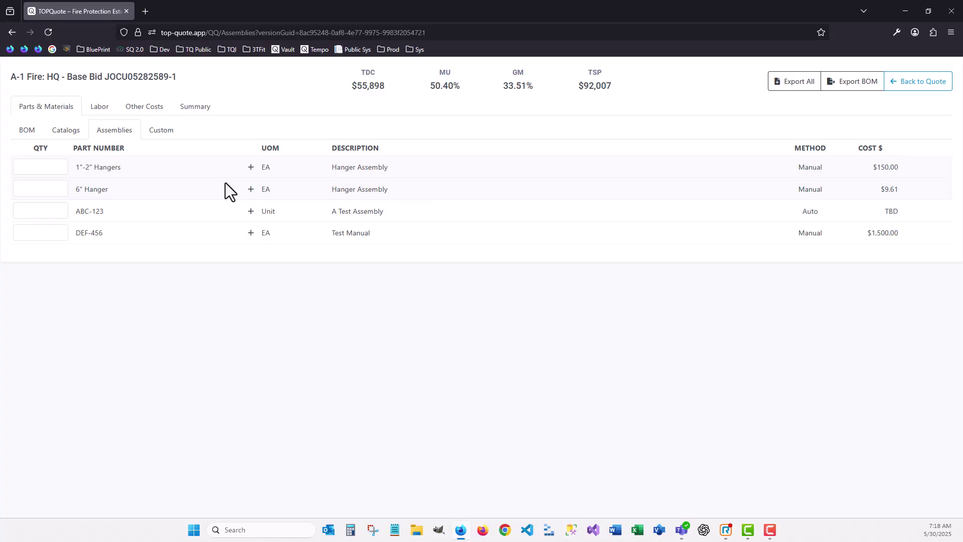
pyautogui.click(251, 213)
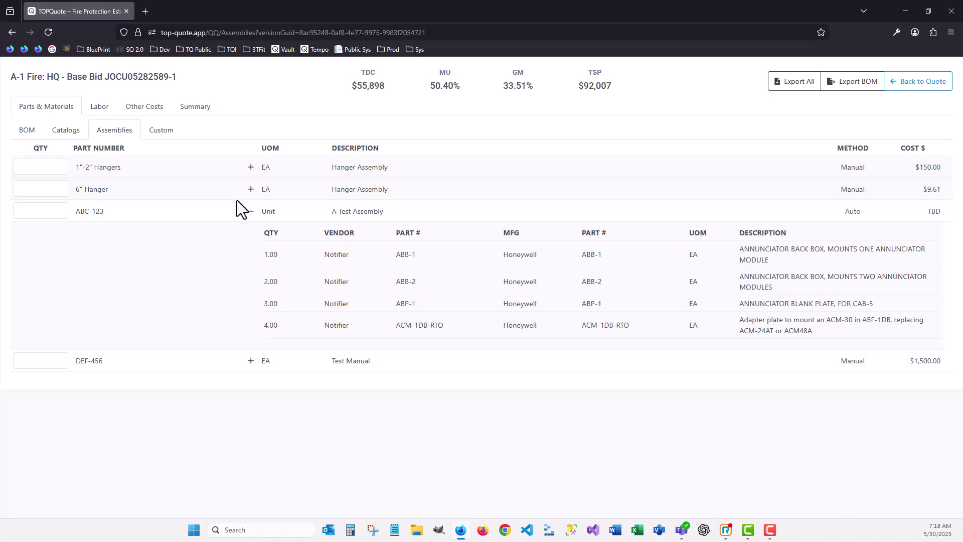
pyautogui.click(159, 141)
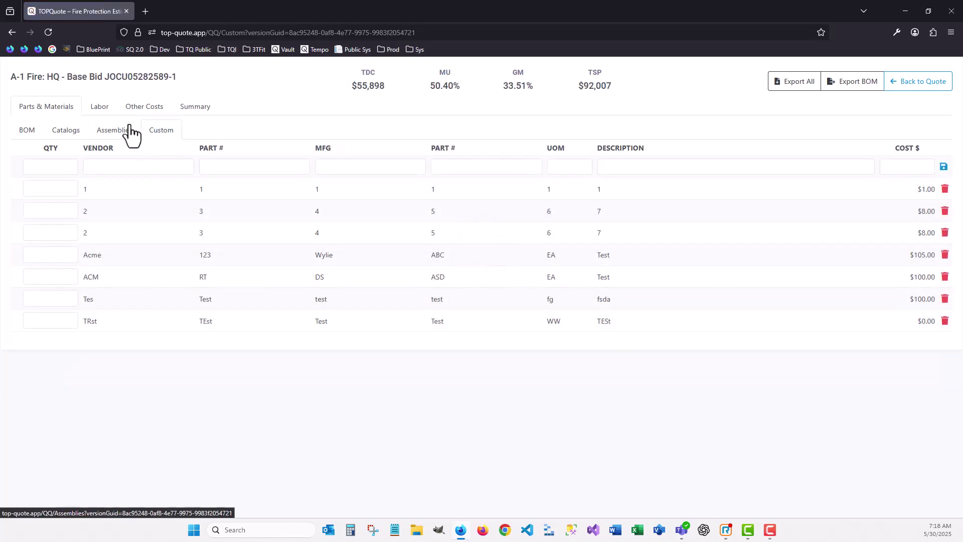
# - Review the estimate's labor, other costs and full pricing summary, including what the TDC figure stands for
pyautogui.click(99, 108)
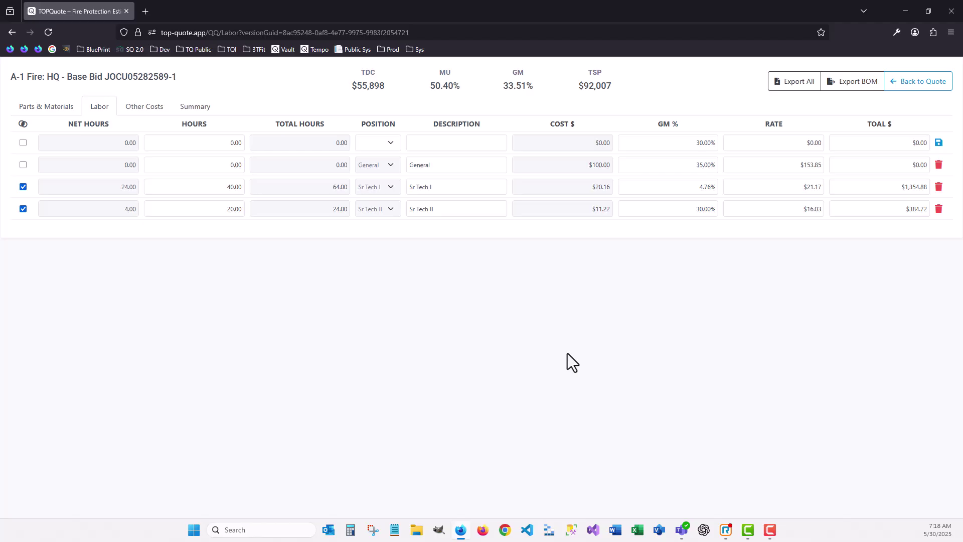
pyautogui.click(145, 106)
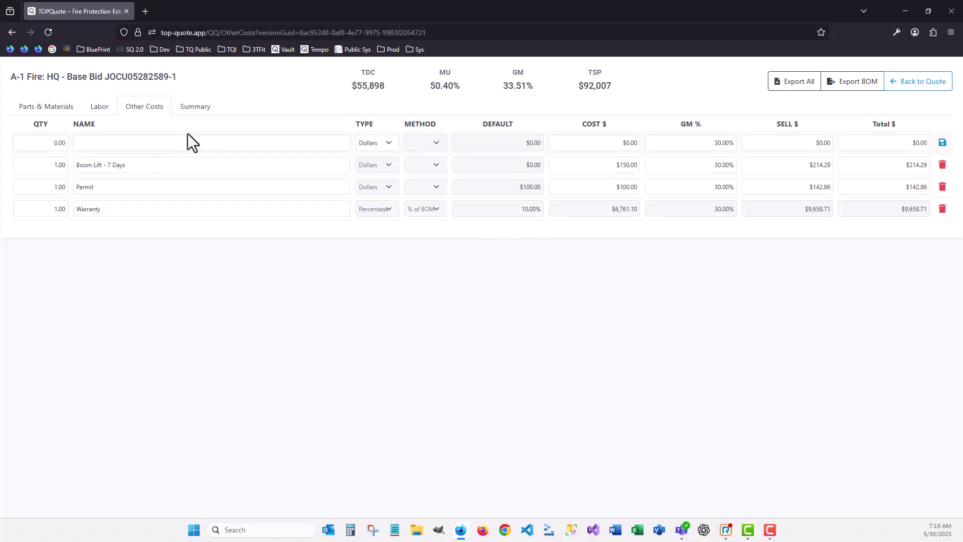
pyautogui.click(210, 112)
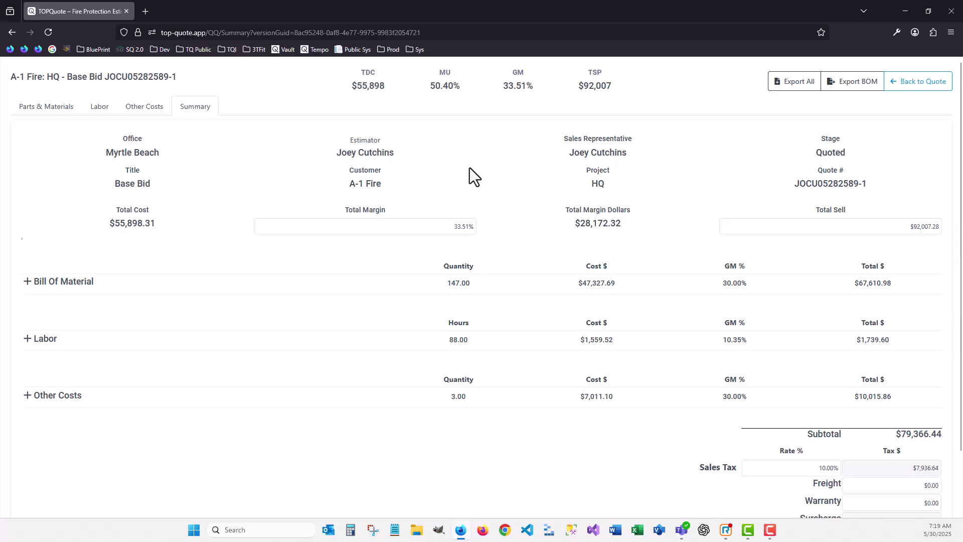
pyautogui.scroll(-2, 470, 171)
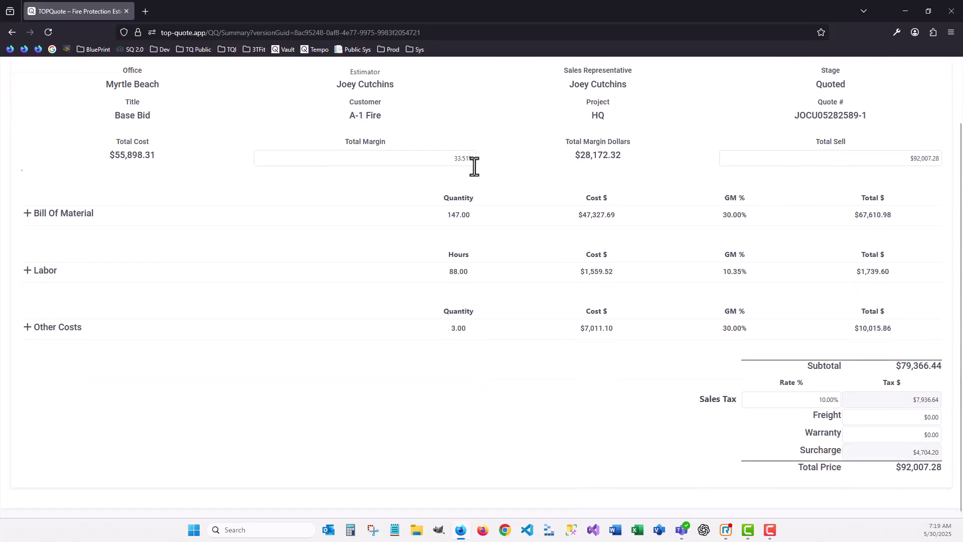
pyautogui.scroll(2, 474, 165)
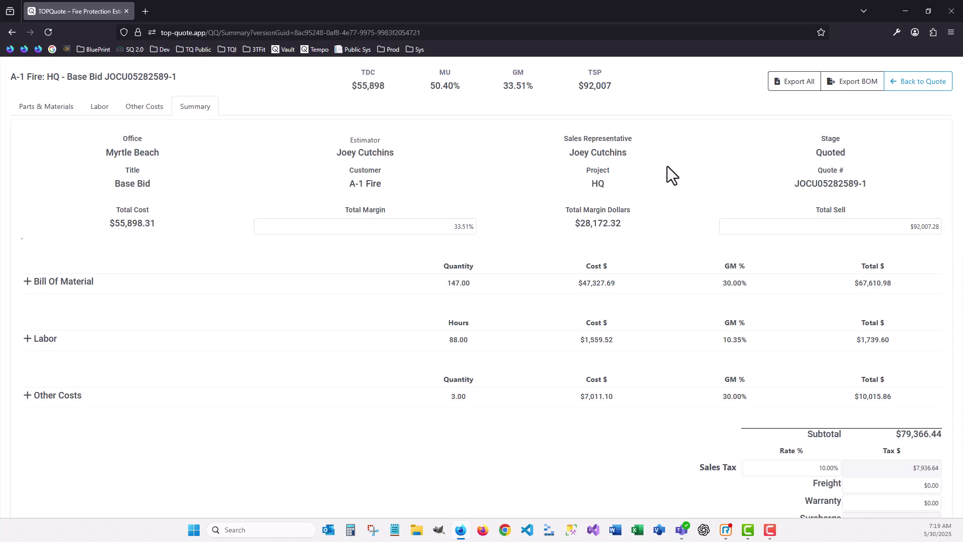
pyautogui.moveTo(359, 76)
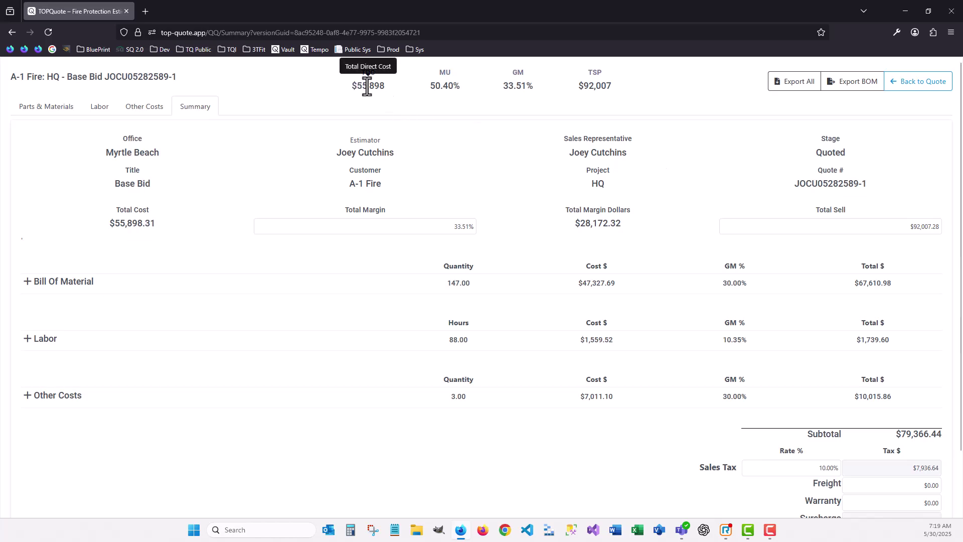
# - Check what the GM and TSP figures in the estimate summary stand for and return to the quote
pyautogui.moveTo(520, 86)
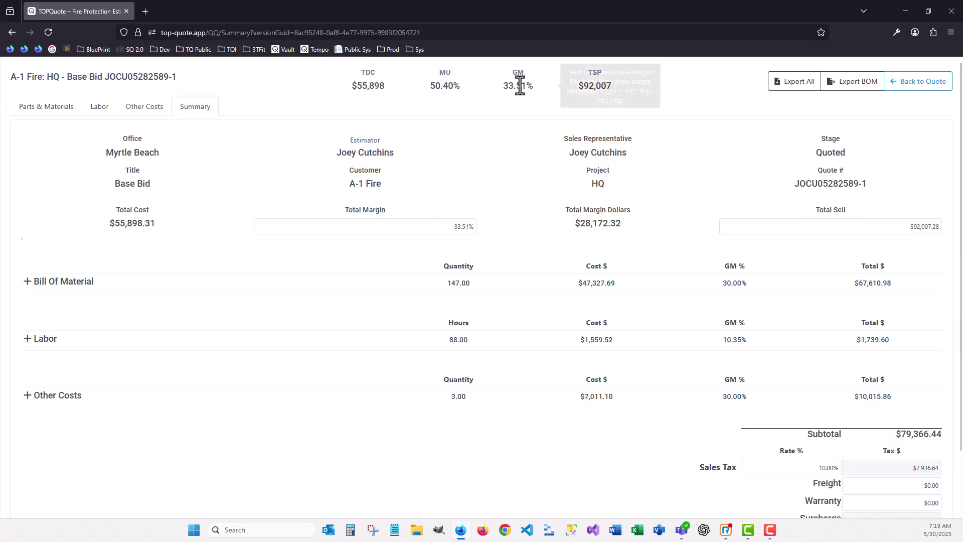
pyautogui.moveTo(592, 83)
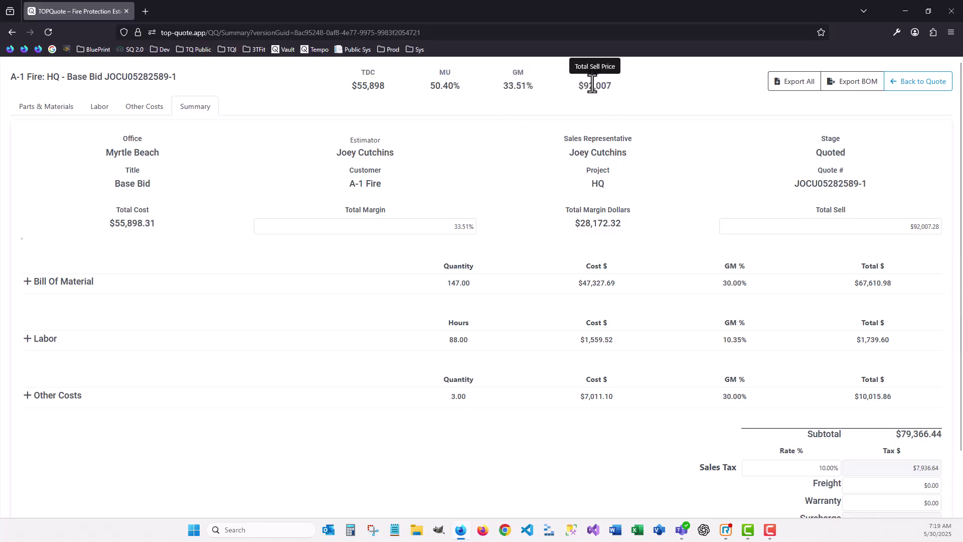
pyautogui.click(918, 84)
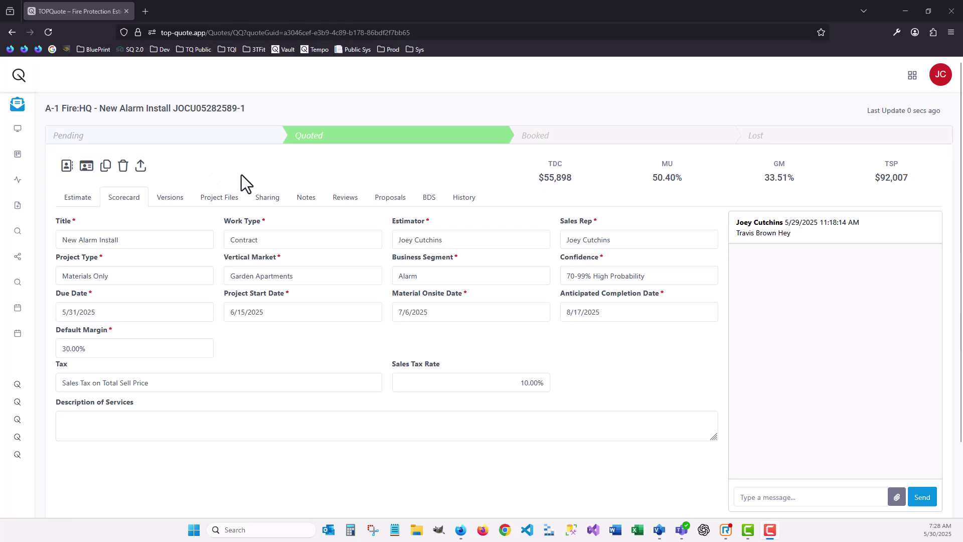
# - Open the Sprinkler Install quote's Base Bid estimate and view the system and favorite catalogs available for its parts
pyautogui.click(15, 401)
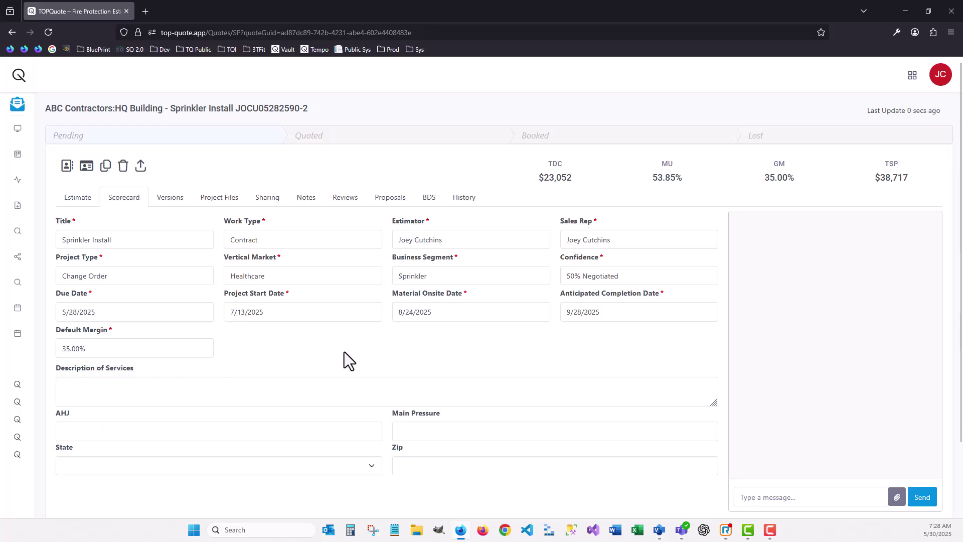
pyautogui.click(77, 201)
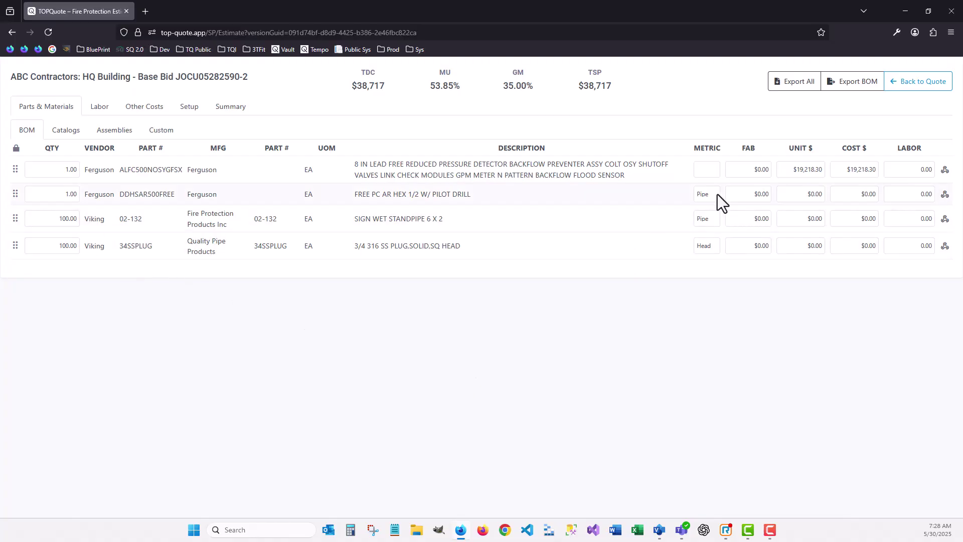
pyautogui.click(69, 131)
pyautogui.click(95, 153)
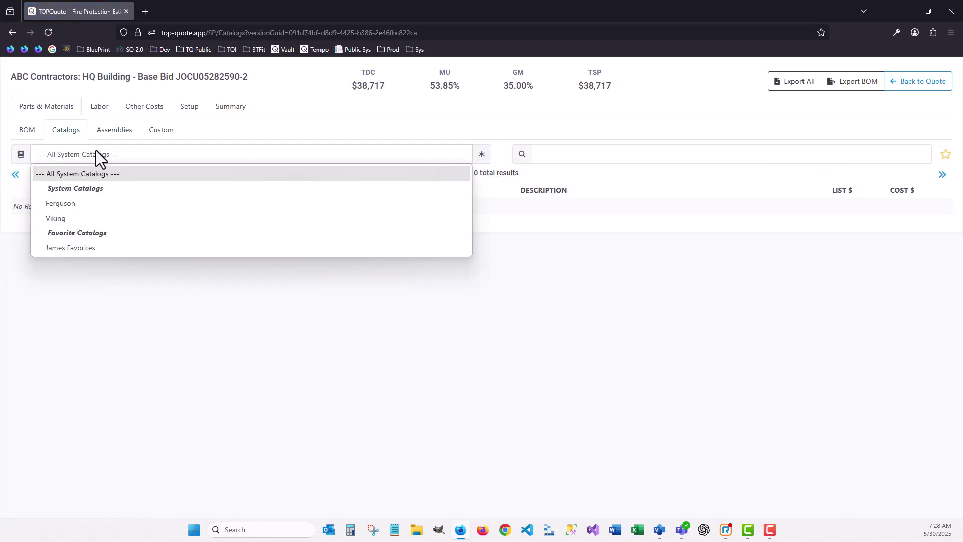
# - View the component parts of the 1"-2" Hangers assembly and collapse them again
pyautogui.click(101, 132)
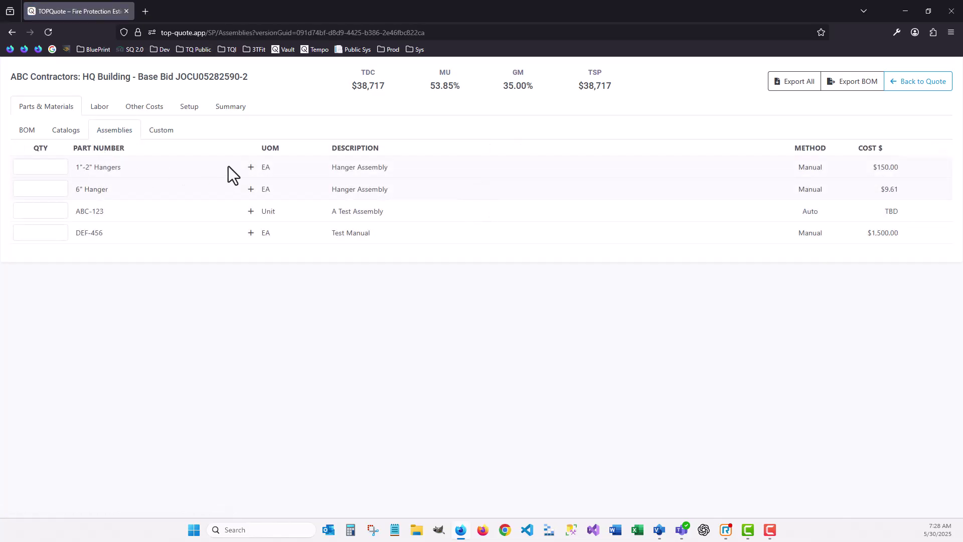
pyautogui.click(250, 168)
pyautogui.click(249, 169)
# - Review the sprinkler estimate's labor, other costs, setup and pricing summary, and return to the quote
pyautogui.click(98, 108)
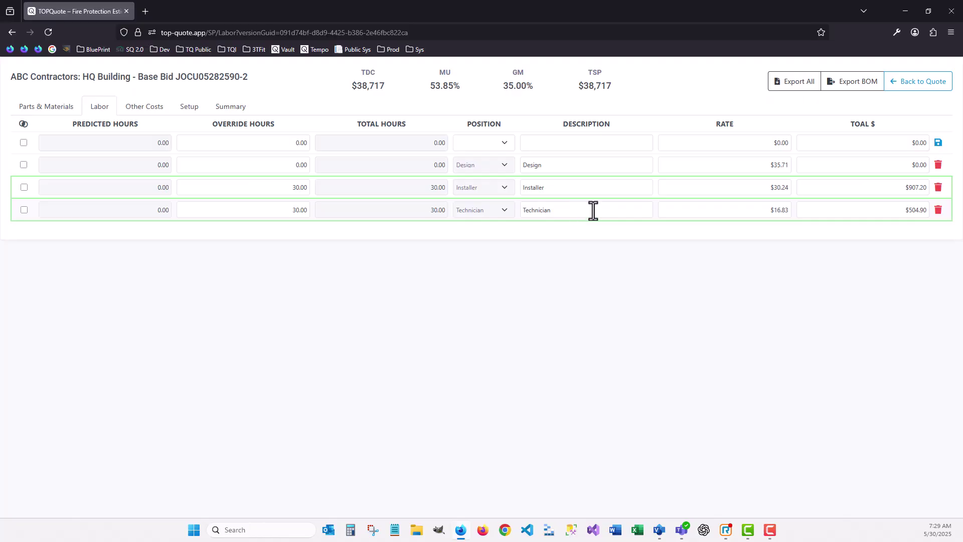
pyautogui.click(145, 107)
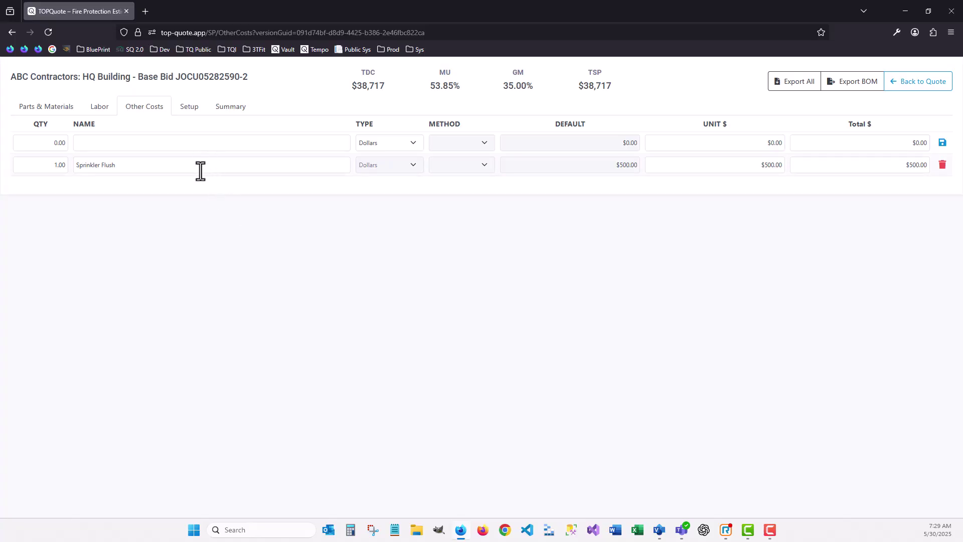
pyautogui.click(189, 108)
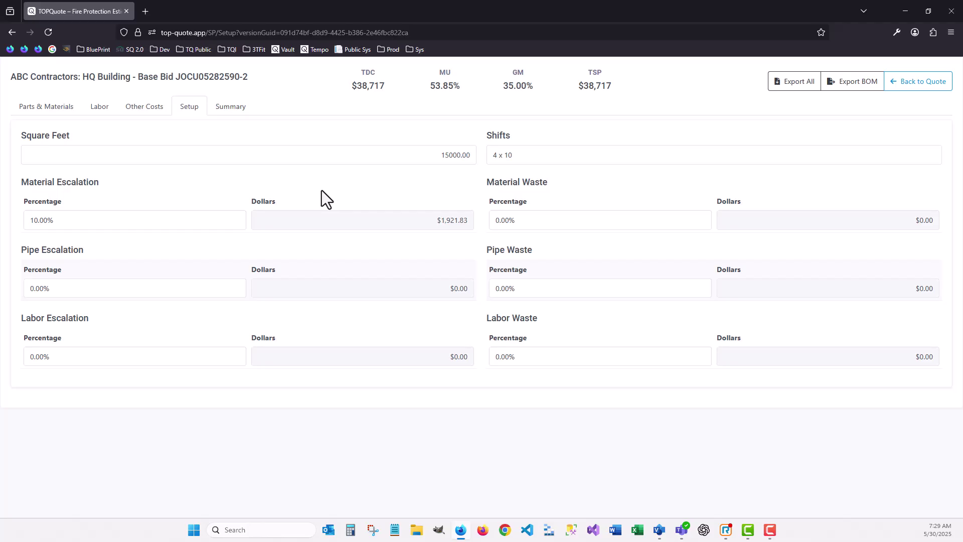
pyautogui.click(238, 112)
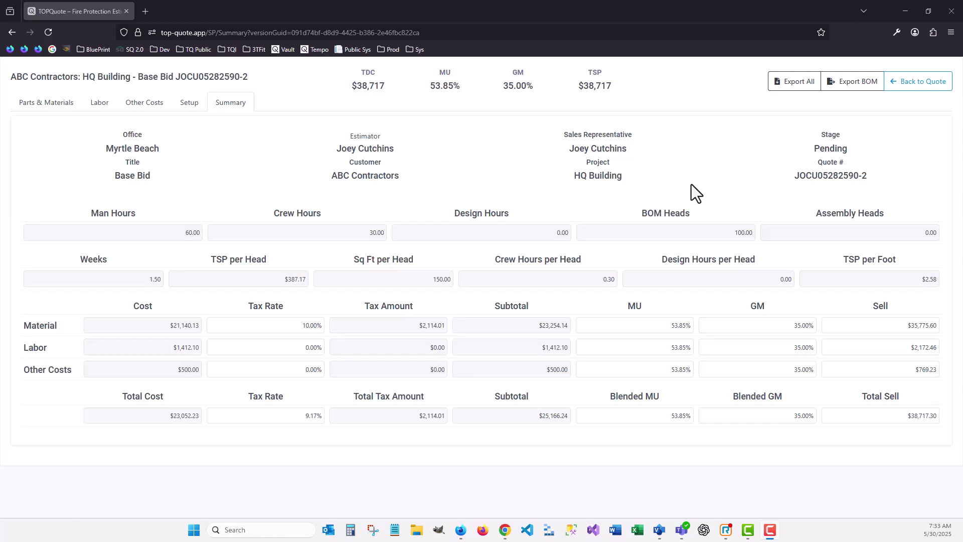
pyautogui.click(914, 84)
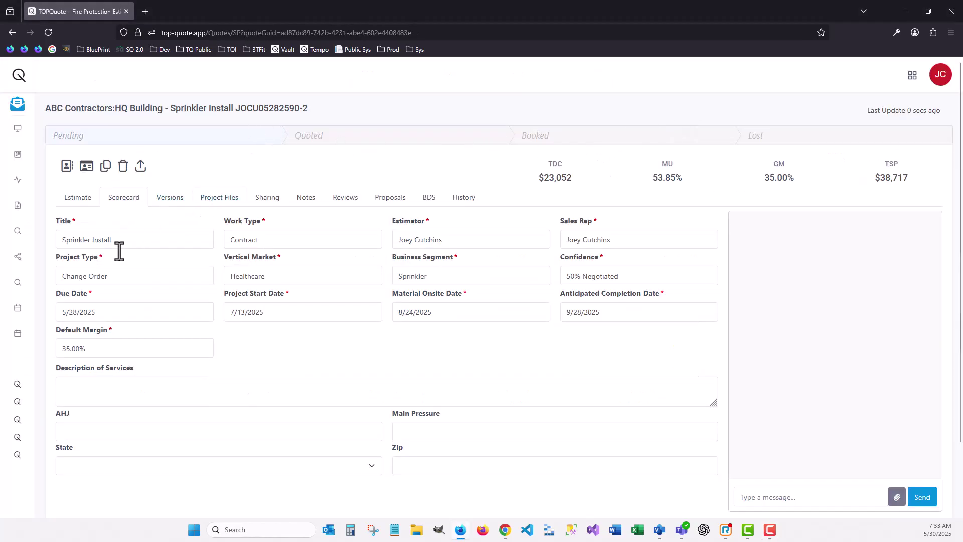
# - Open the Fire Alarm Install quote's workbook in native Excel, look through the bid sheet, and save and close it
pyautogui.click(19, 420)
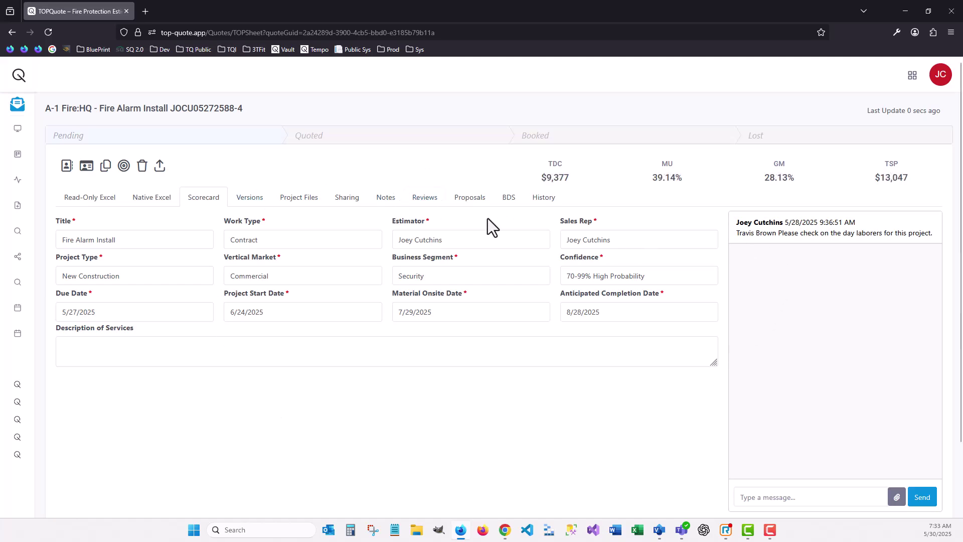
pyautogui.click(152, 200)
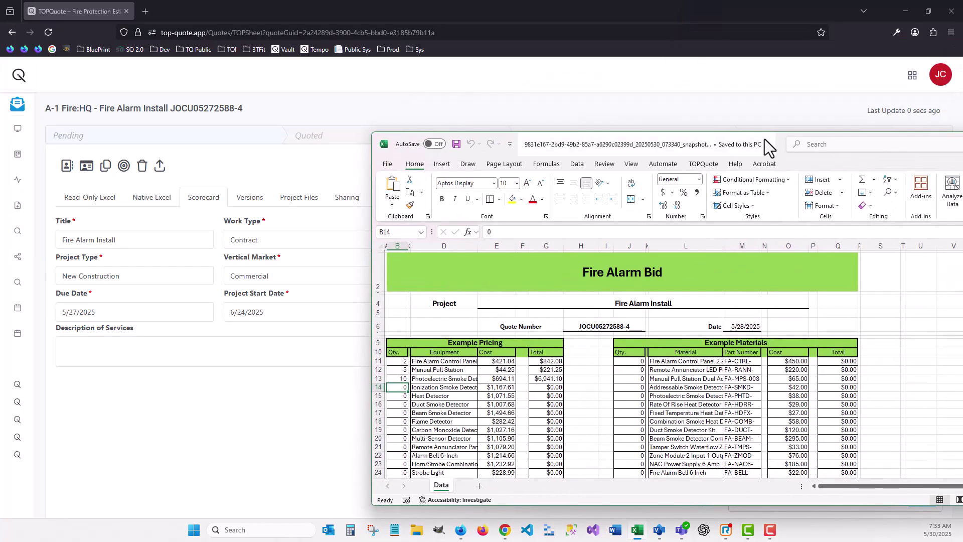
pyautogui.moveTo(767, 144); pyautogui.dragTo(512, 4)
pyautogui.scroll(-4, 181, 218)
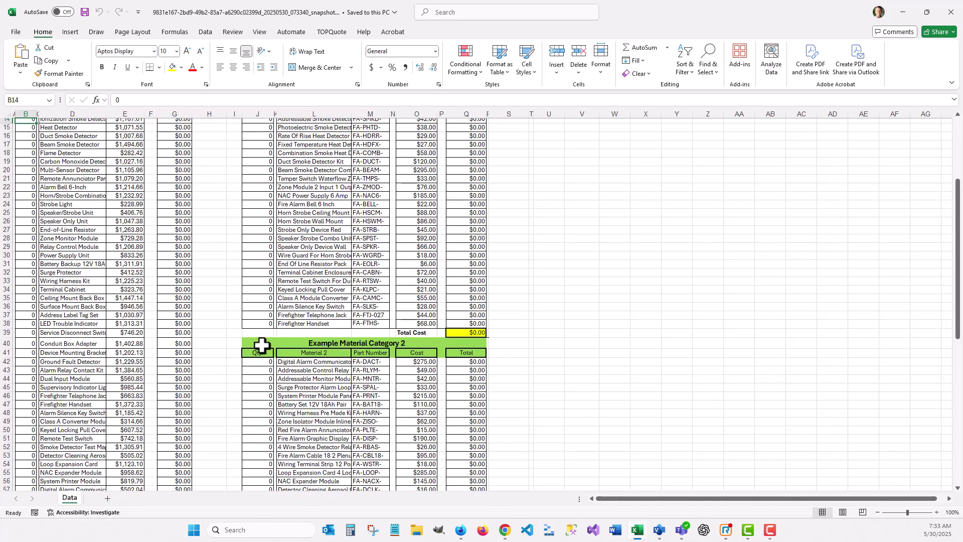
pyautogui.click(89, 12)
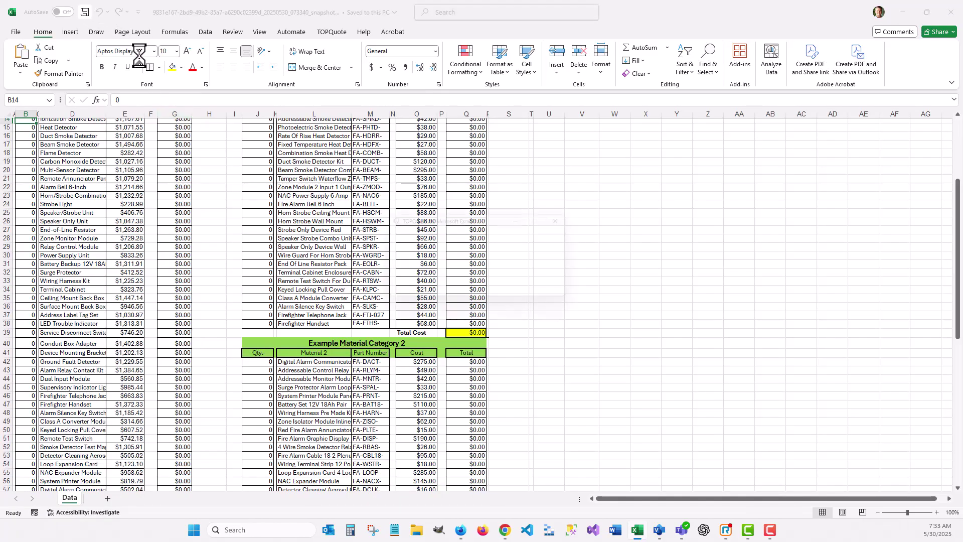
pyautogui.click(952, 12)
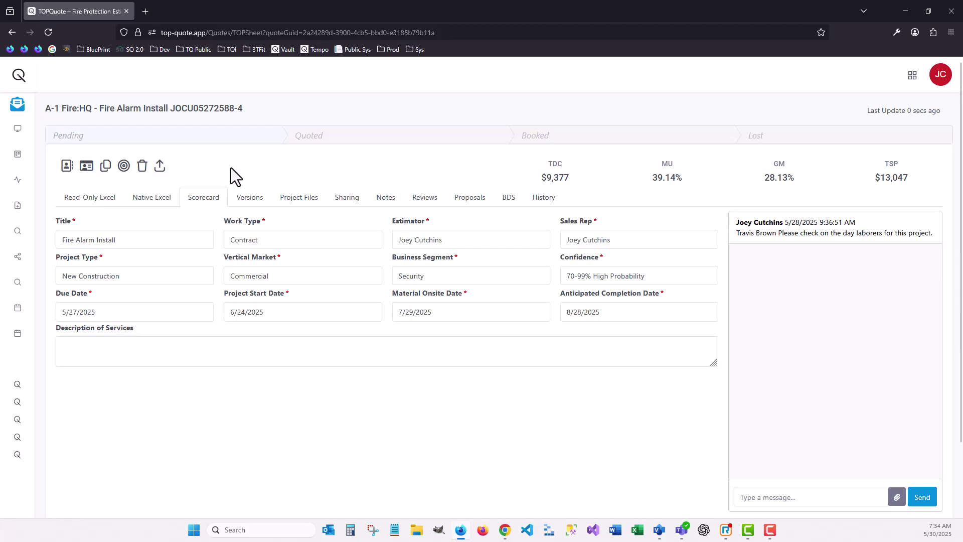
# - View the Fire Alarm Install quote's bid sheet in the read-only Excel view and leave it
pyautogui.click(86, 198)
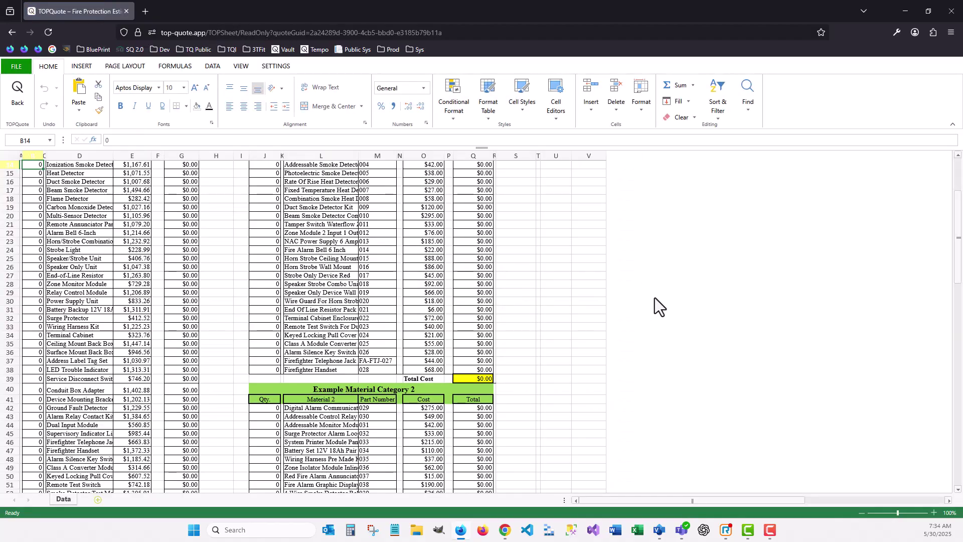
pyautogui.scroll(5, 454, 357)
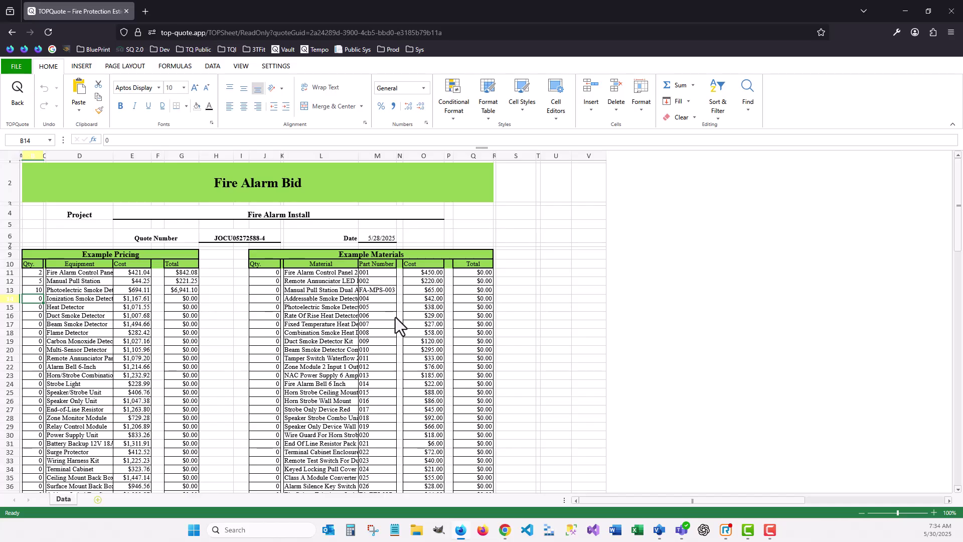
pyautogui.click(19, 95)
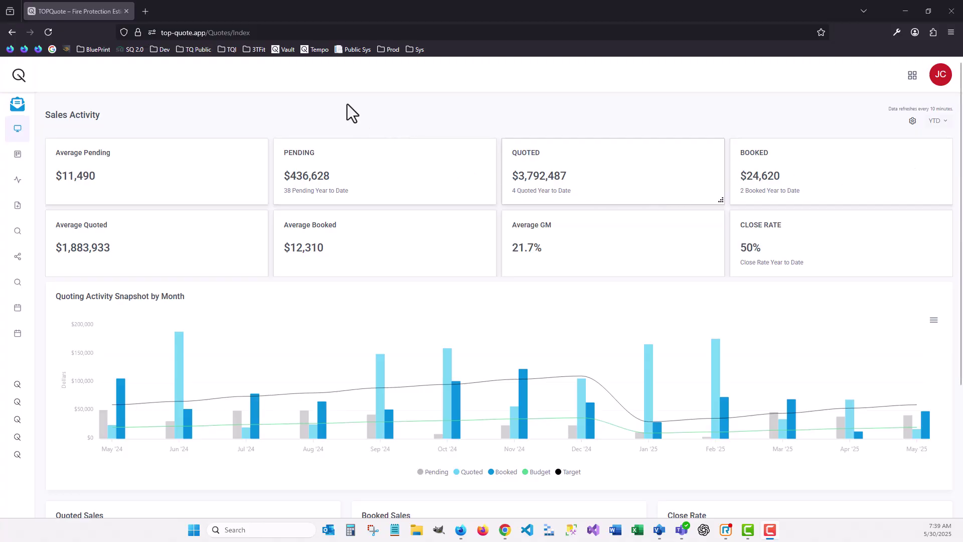
# - Group the Active Grid's quotes by customer and look through the groups
pyautogui.click(17, 154)
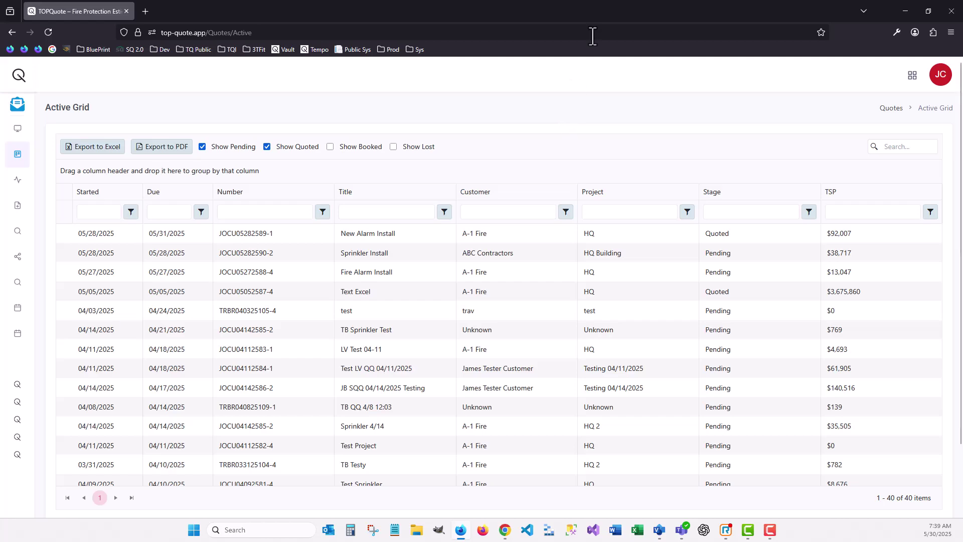
pyautogui.moveTo(483, 195); pyautogui.dragTo(459, 176)
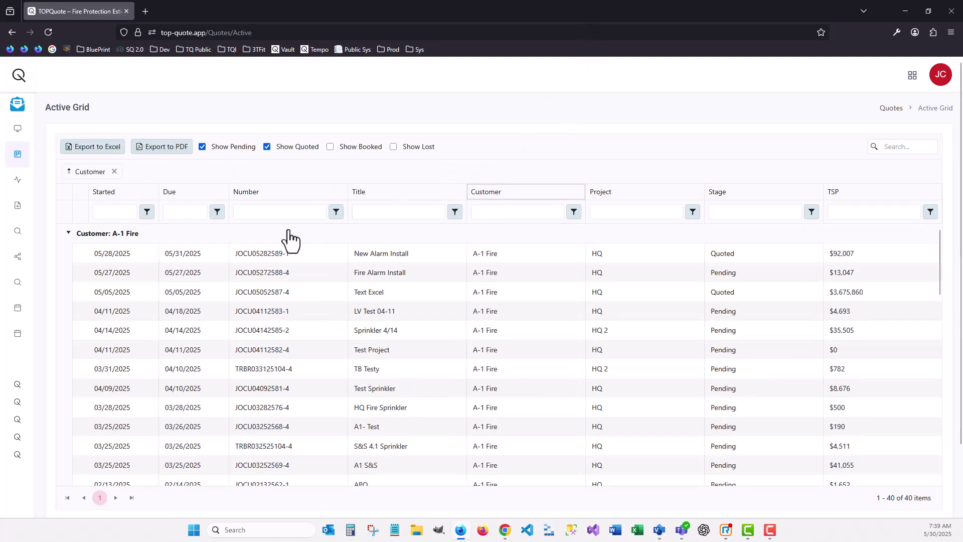
pyautogui.scroll(-6, 286, 262)
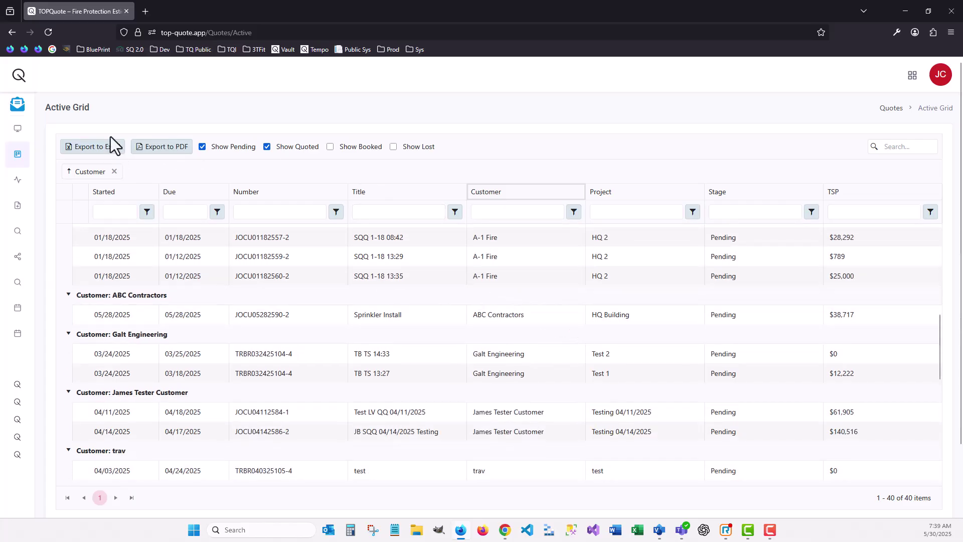
# - View the Follow Up Grid of quotes and the Contract Calendar
pyautogui.click(17, 180)
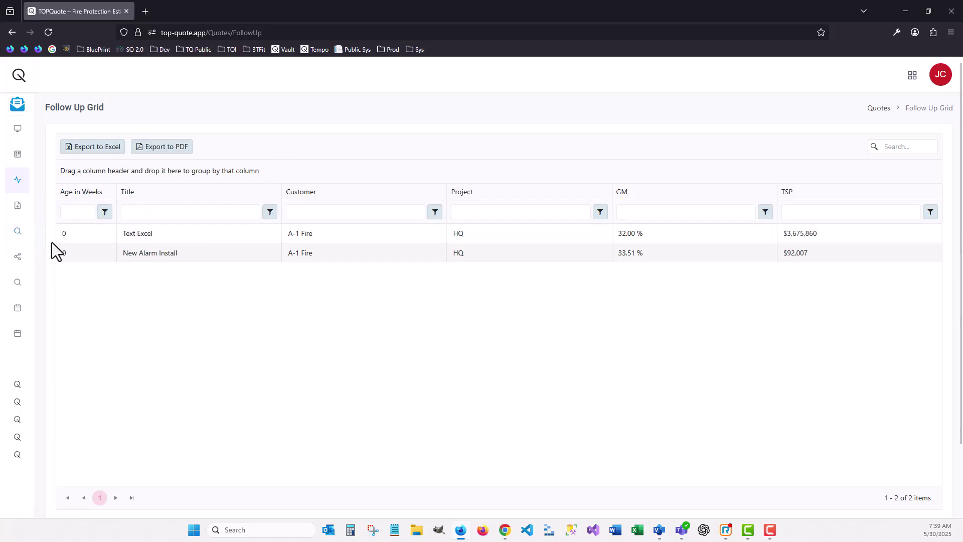
pyautogui.click(26, 313)
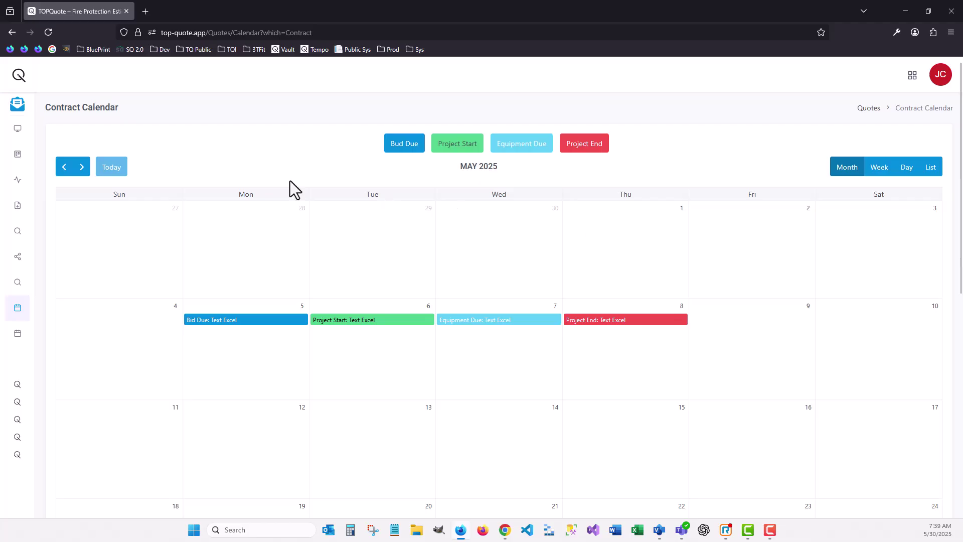
# - Look up "strobe" parts in the Axis system catalog and view which other catalogs can be searched
pyautogui.click(19, 235)
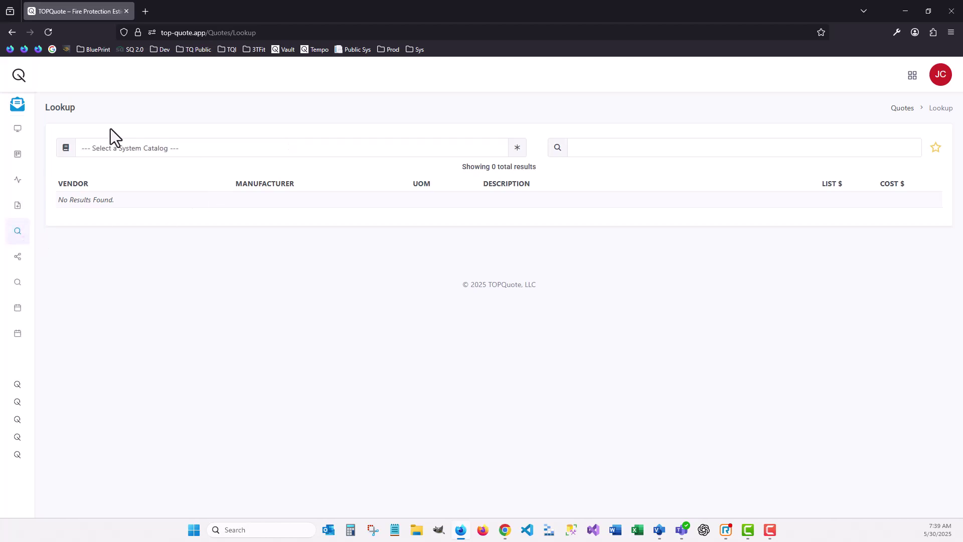
pyautogui.click(128, 149)
pyautogui.click(97, 211)
pyautogui.click(627, 150)
pyautogui.write('strobe')
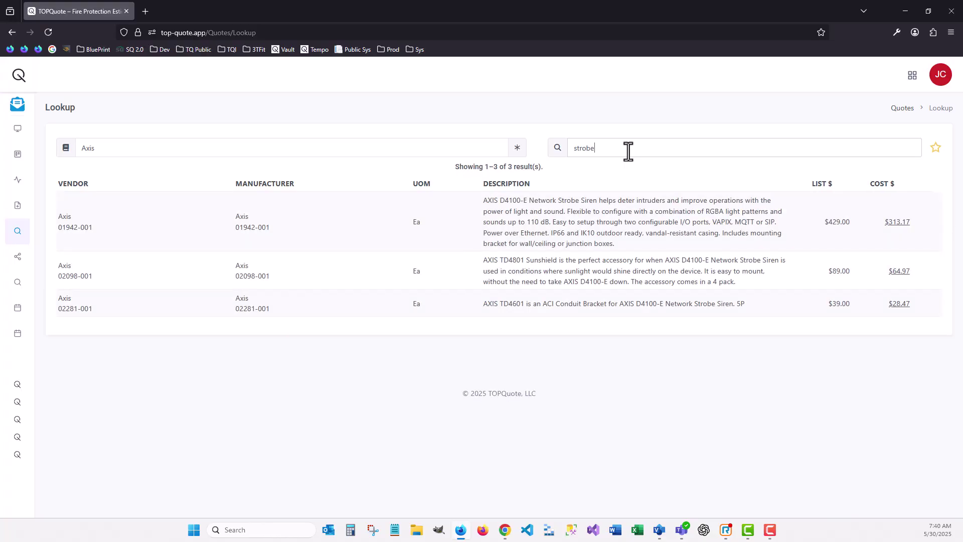
pyautogui.click(113, 152)
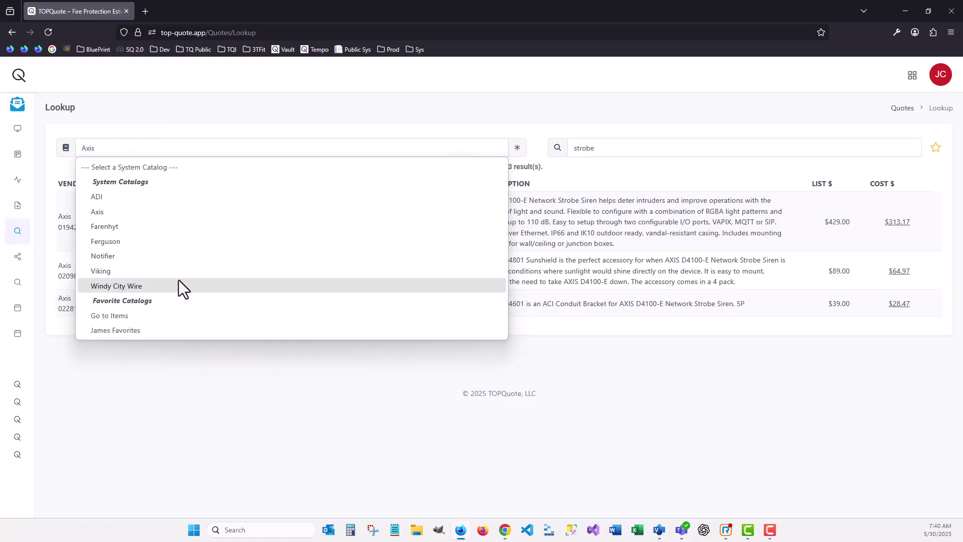
pyautogui.click(141, 113)
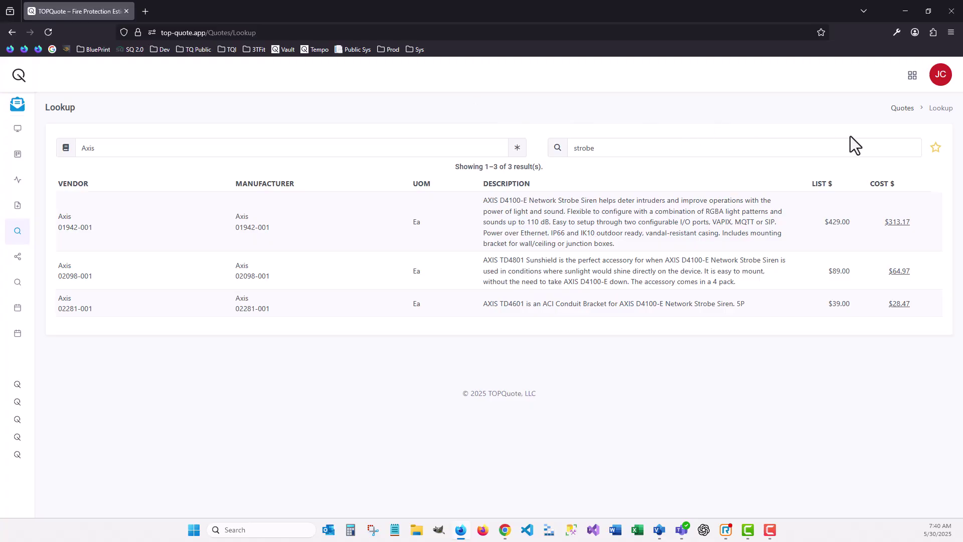
# - Switch to the Analytics app and examine the Gantt chart of quotes and the Hot List's forecasted sales
pyautogui.click(912, 75)
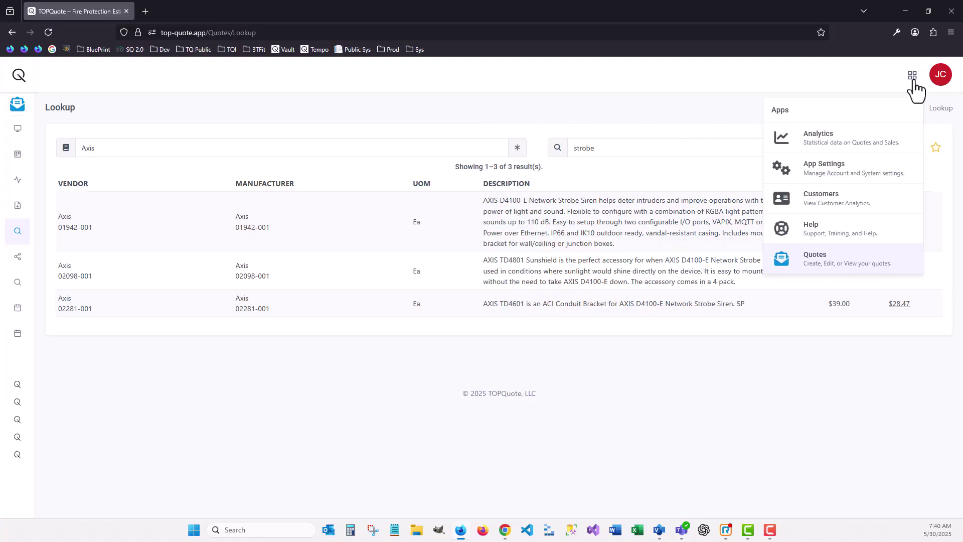
pyautogui.click(825, 132)
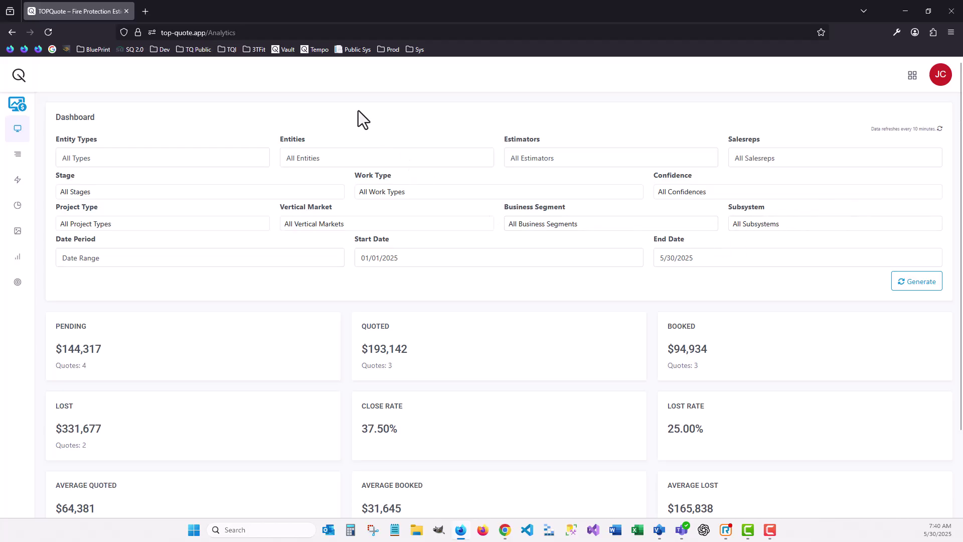
pyautogui.click(18, 155)
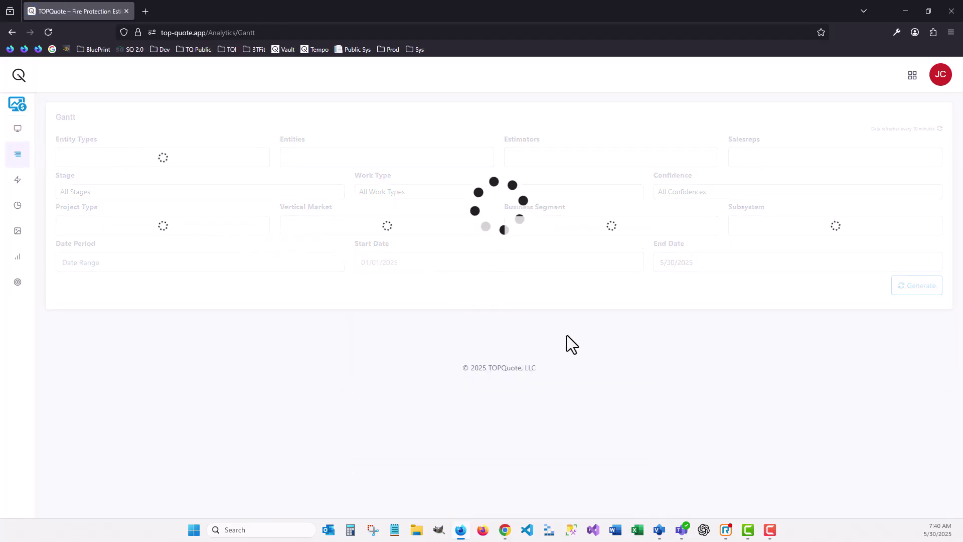
pyautogui.scroll(-2, 444, 389)
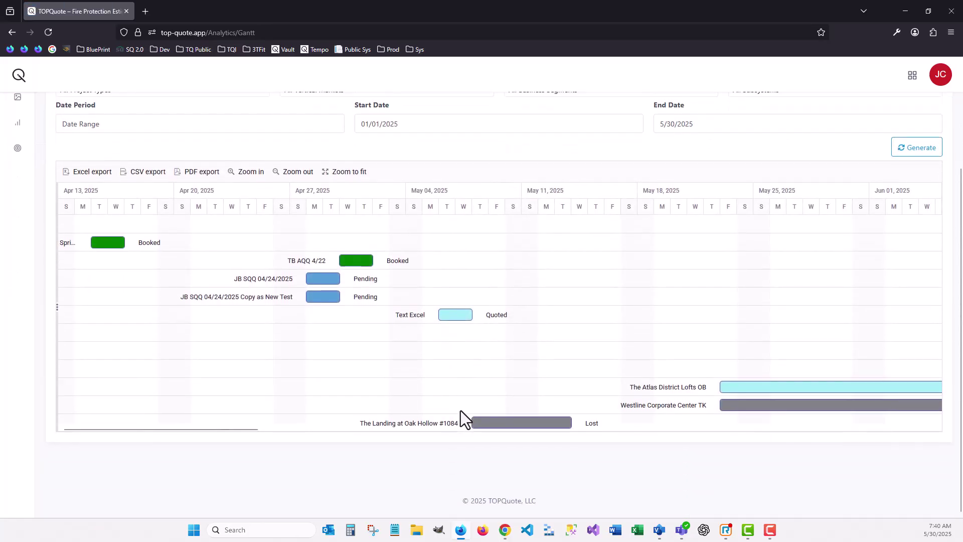
pyautogui.scroll(2, 461, 410)
pyautogui.scroll(-1, 460, 411)
pyautogui.scroll(1, 461, 410)
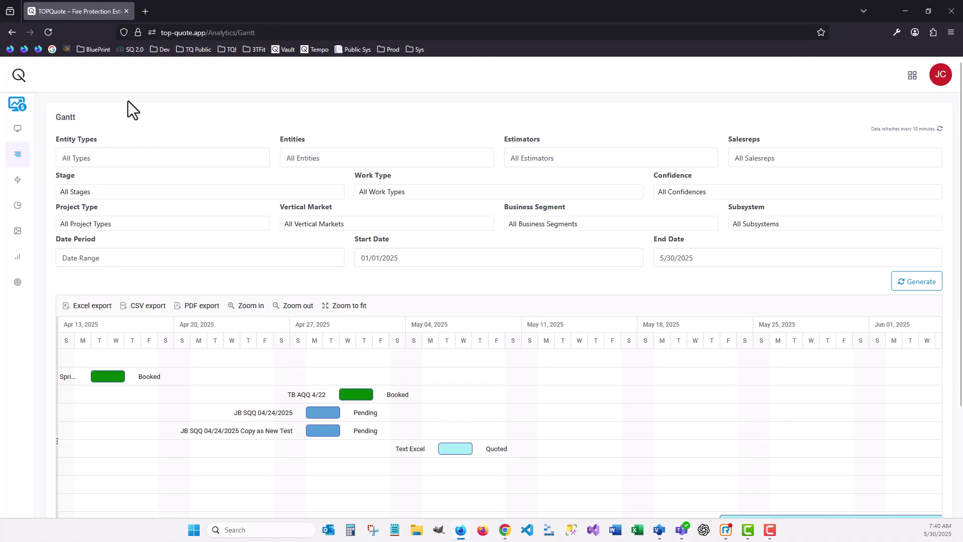
pyautogui.click(18, 182)
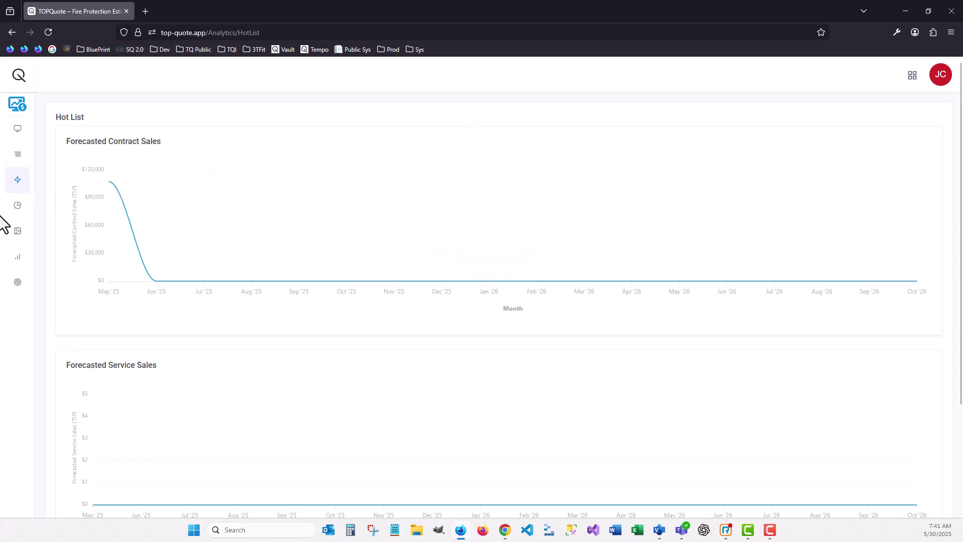
# - Examine the Scorecard report's charts of top project types, vertical markets and business segments
pyautogui.click(20, 212)
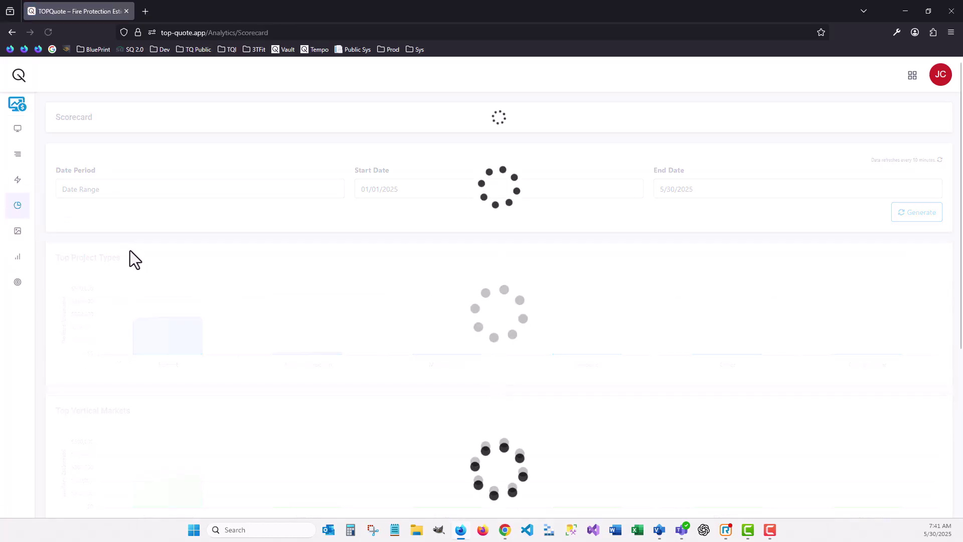
pyautogui.scroll(-2, 362, 226)
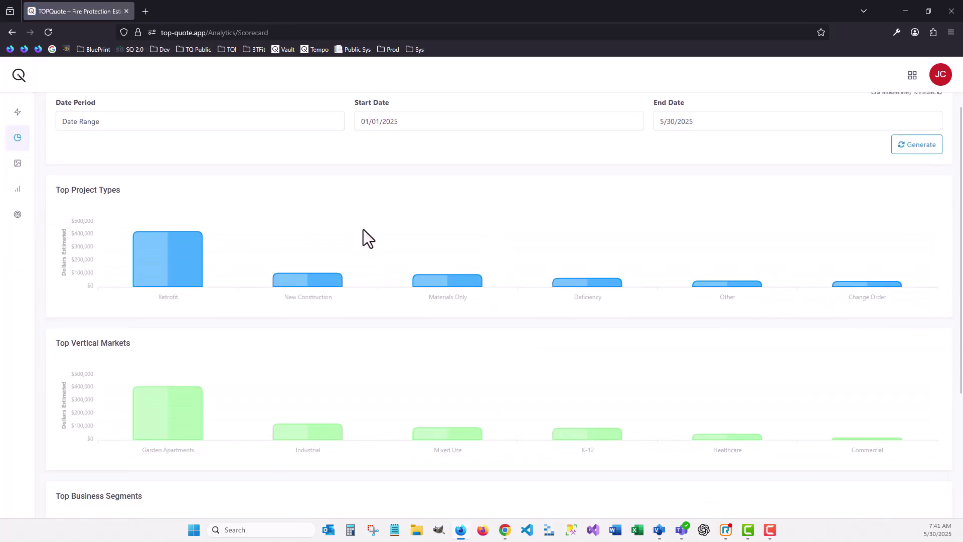
pyautogui.scroll(-3, 346, 239)
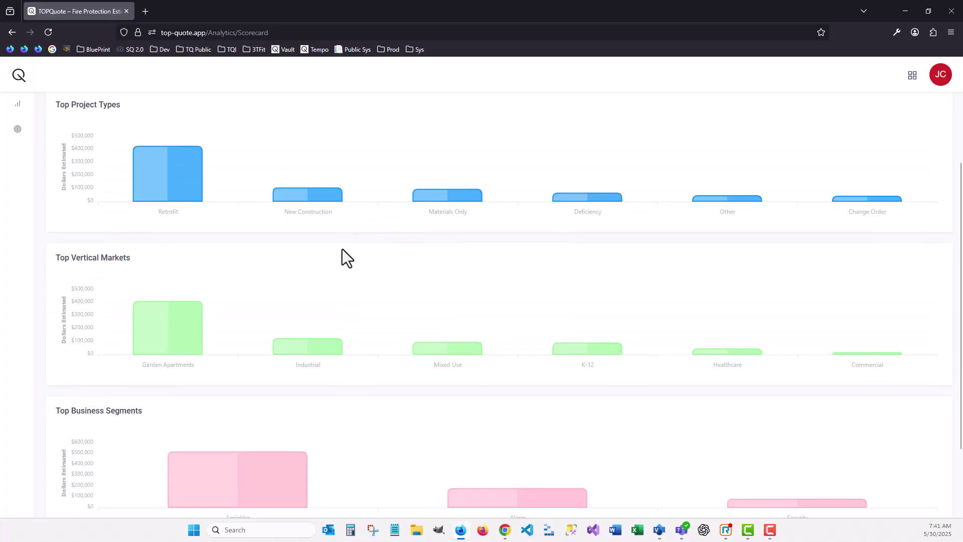
pyautogui.scroll(5, 341, 295)
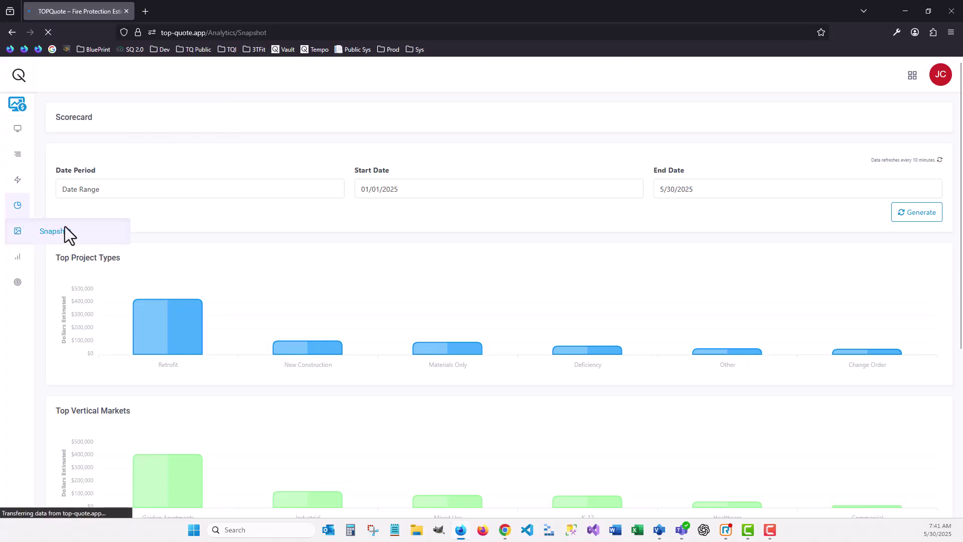
# - Expand Atlas Fire Protection and Myrtle Beach in the Snapshot report down to the first listed person's quotes
pyautogui.click(65, 228)
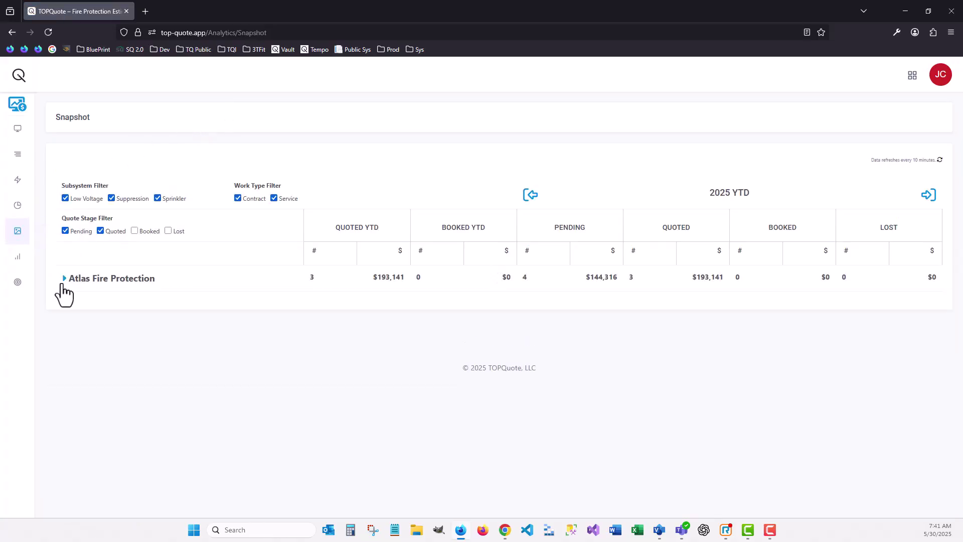
pyautogui.click(63, 284)
pyautogui.click(72, 304)
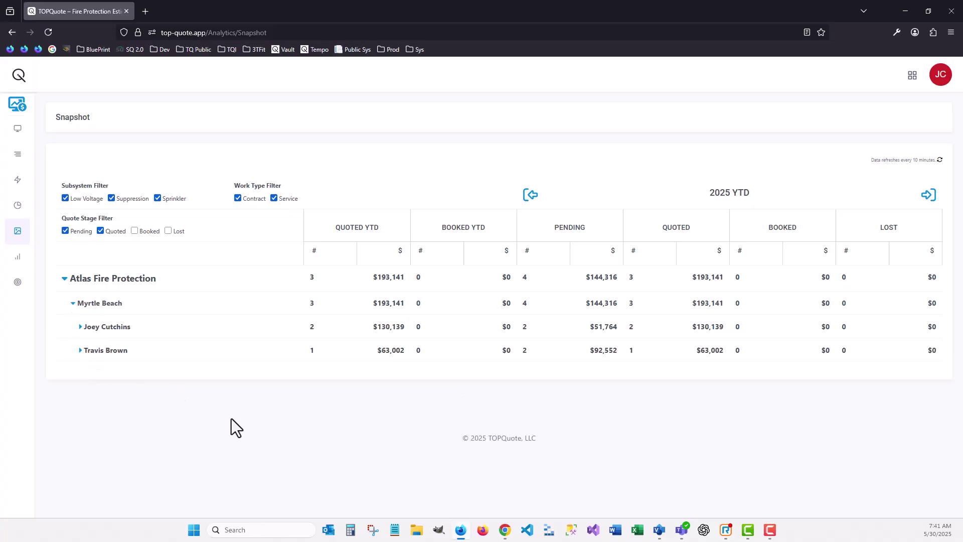
pyautogui.click(79, 327)
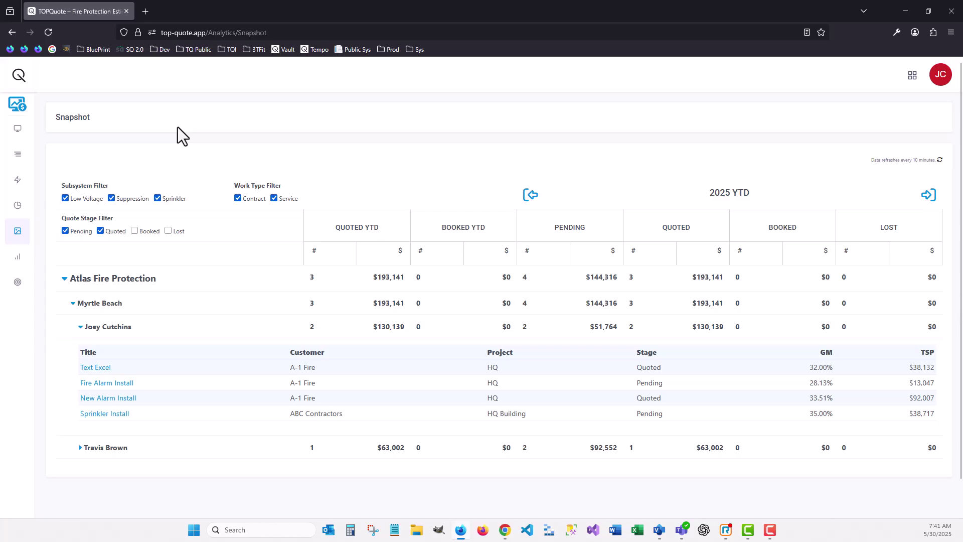
# - View the Trending report of sales by month and the Top Competitors report
pyautogui.click(18, 257)
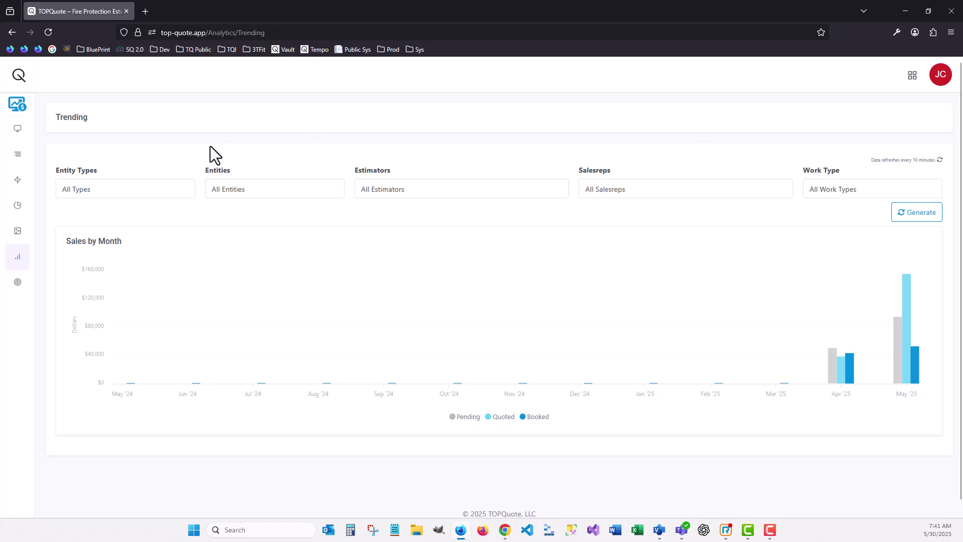
pyautogui.click(17, 282)
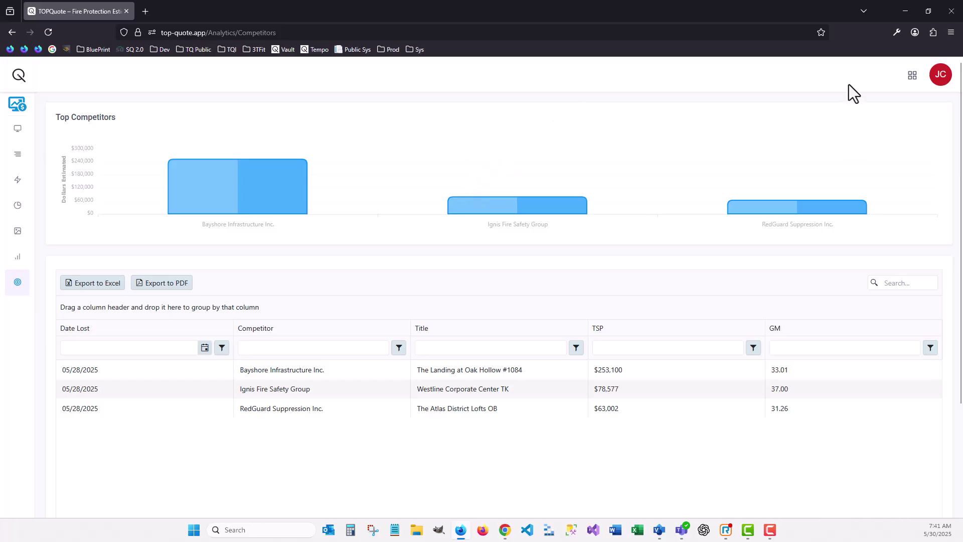
# - Switch to the Customers app and open A-1 Fire from the full customer list
pyautogui.click(913, 76)
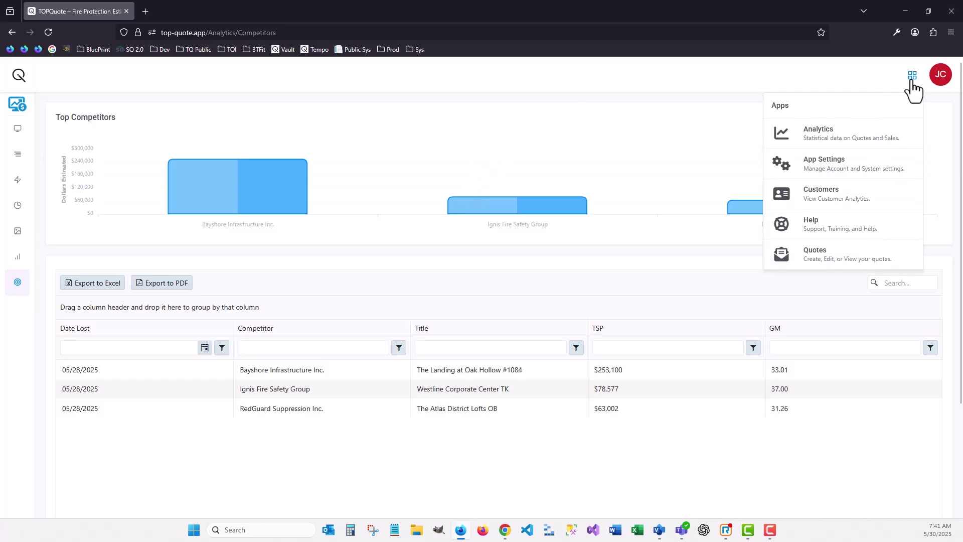
pyautogui.click(822, 193)
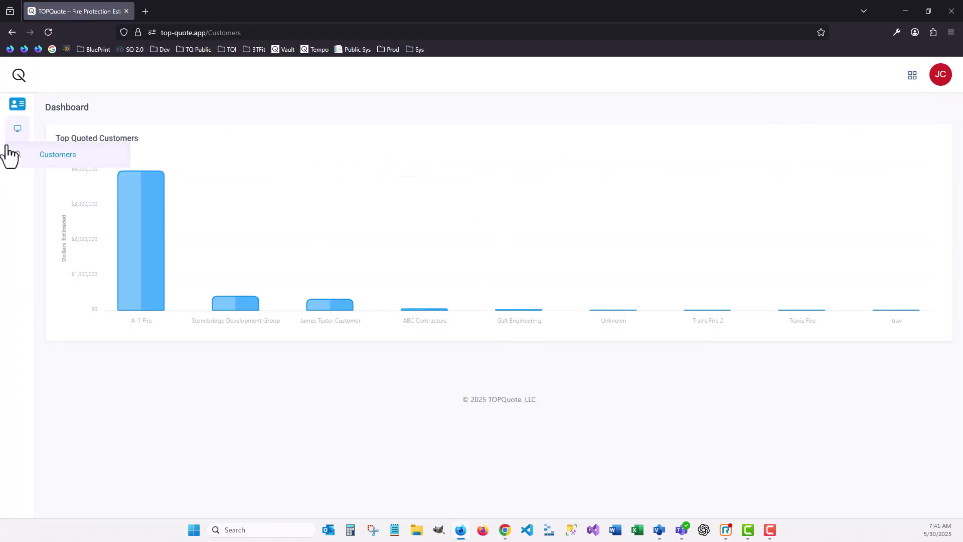
pyautogui.click(15, 160)
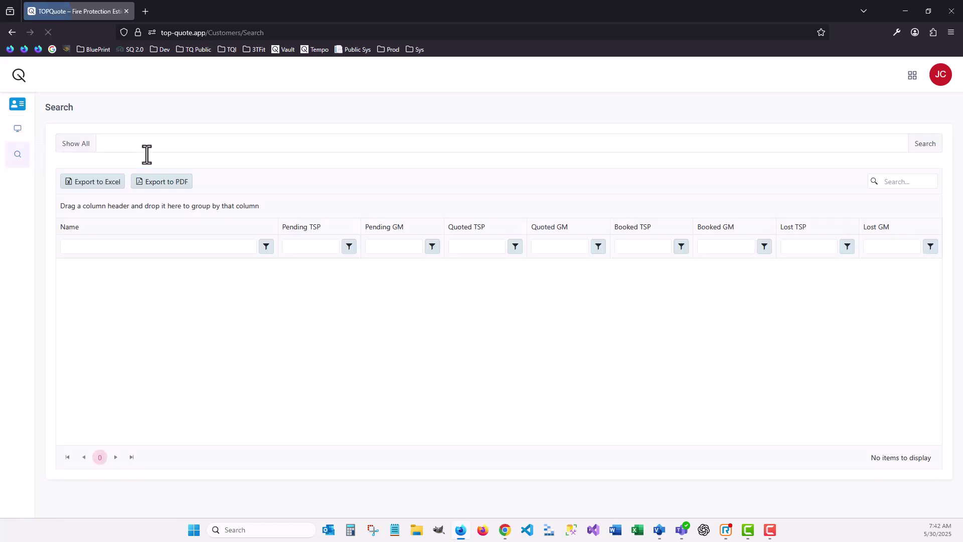
pyautogui.click(89, 143)
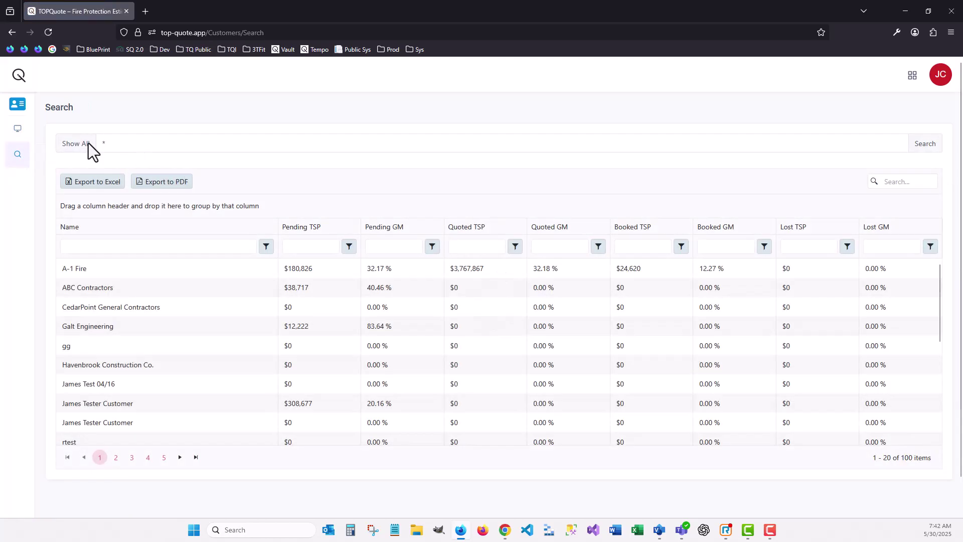
pyautogui.click(92, 268)
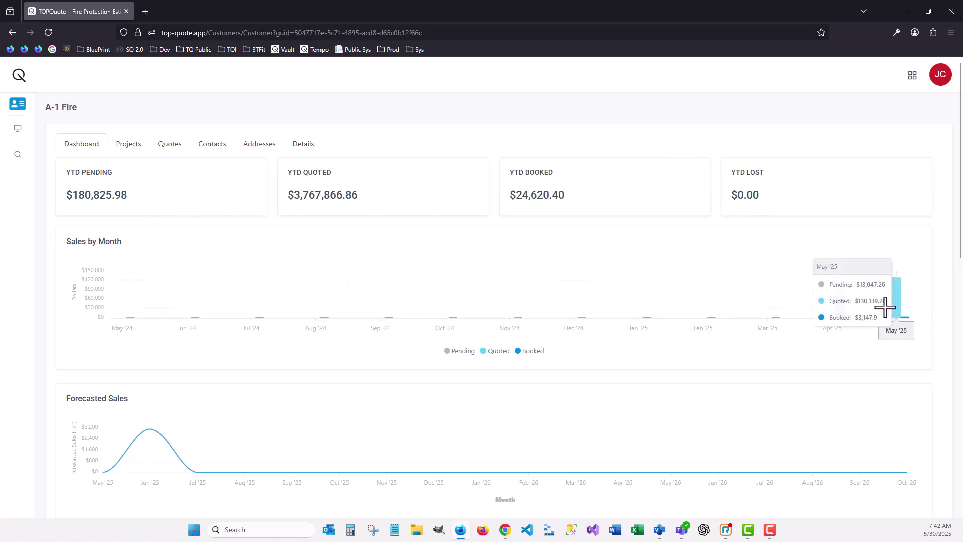
# - Look through A-1 Fire's dashboard charts, including forecasted sales and top project types, and view its projects and quotes
pyautogui.scroll(-1, 880, 317)
pyautogui.scroll(-2, 803, 336)
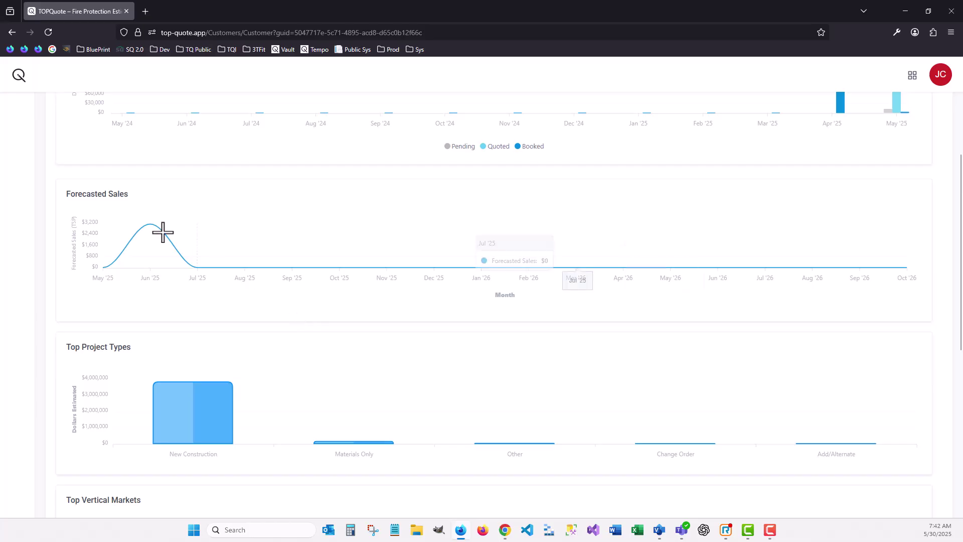
pyautogui.moveTo(160, 235)
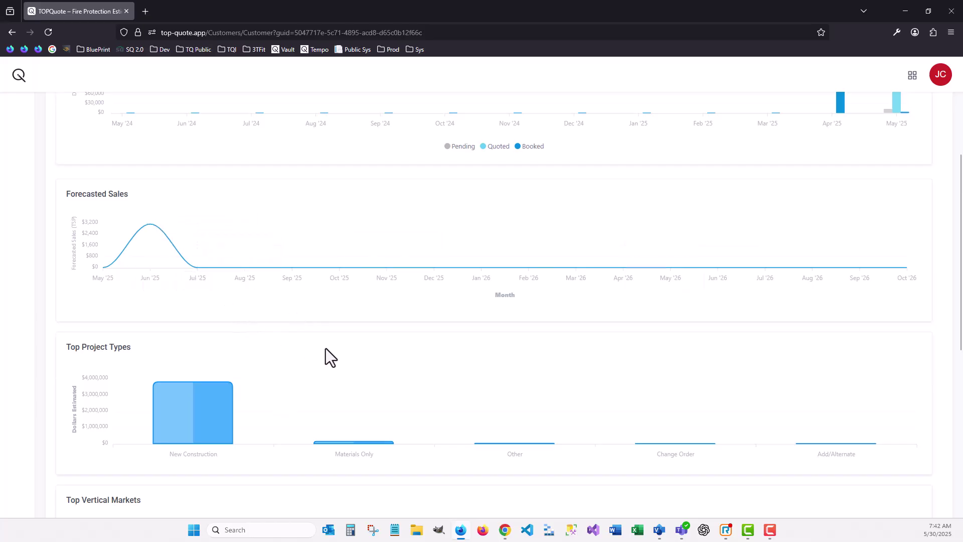
pyautogui.scroll(3, 324, 348)
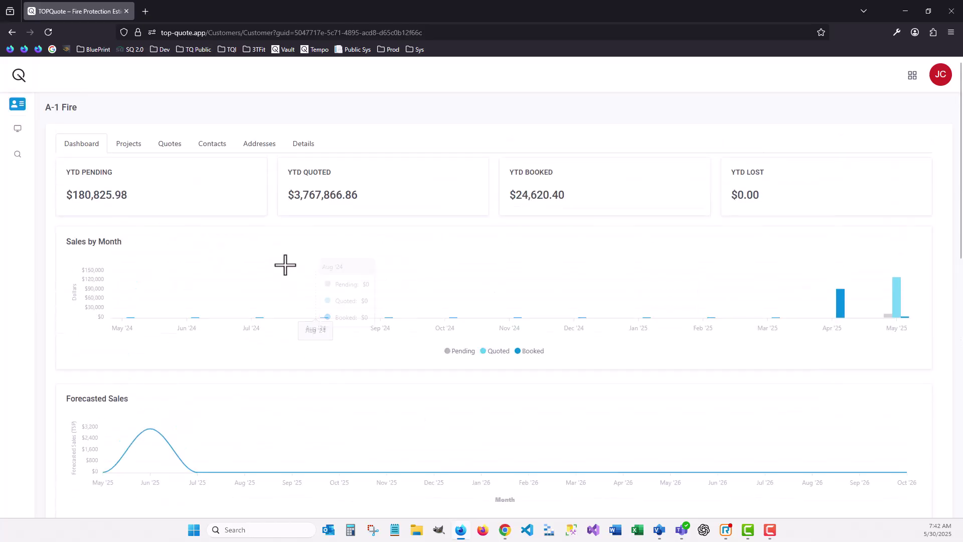
pyautogui.click(128, 150)
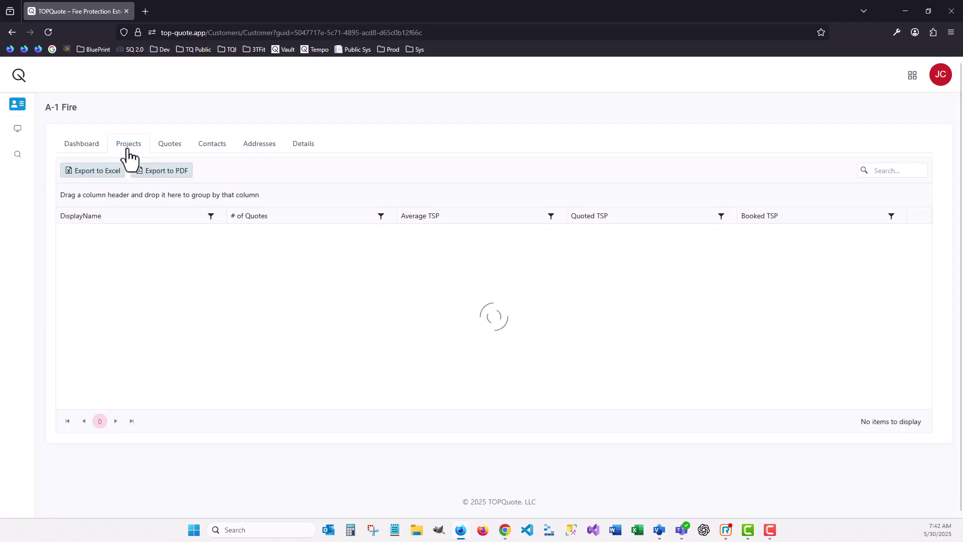
pyautogui.click(165, 150)
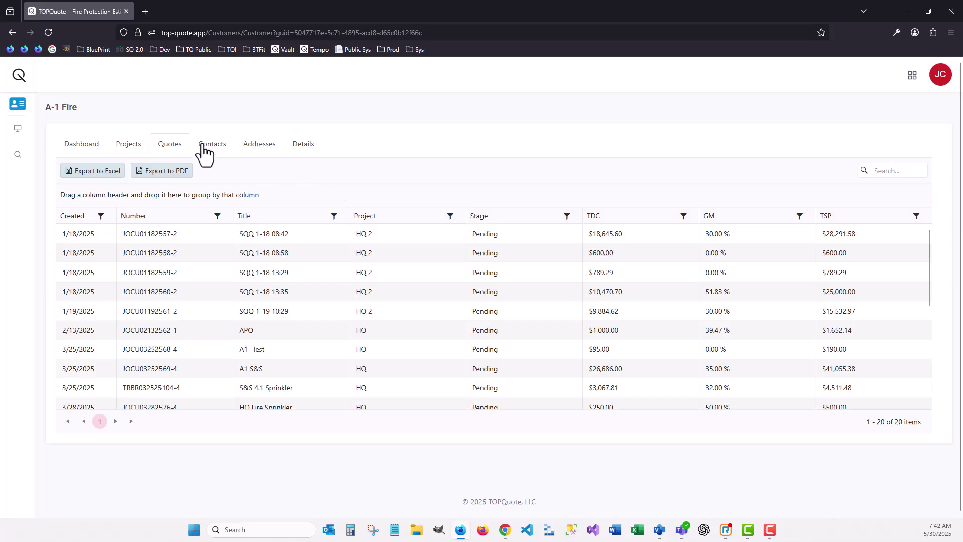